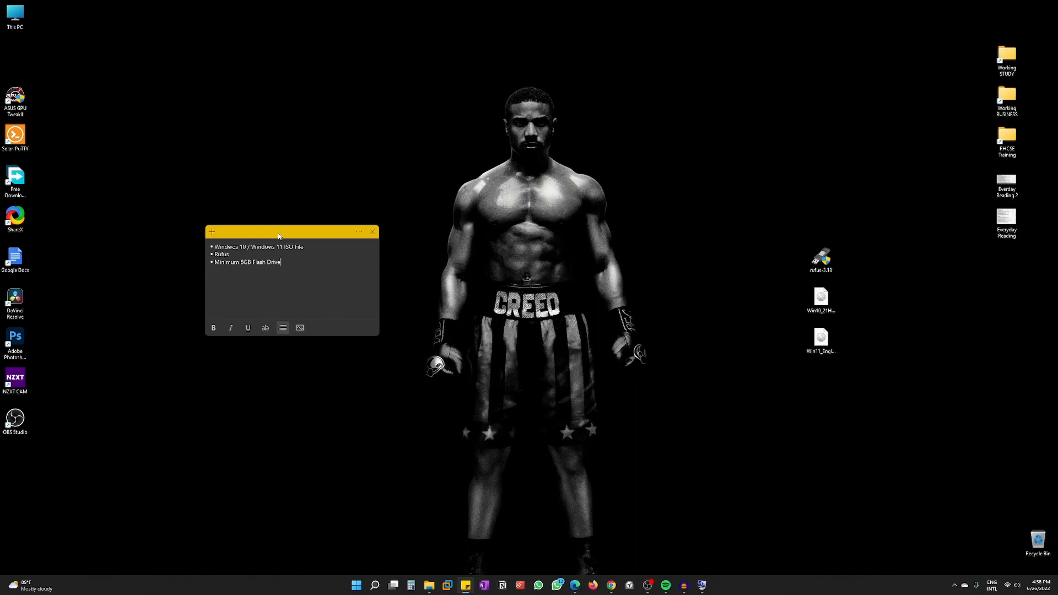
mouse_move(316, 246)
left_mouse_down()
mouse_move(205, 247)
mouse_move(313, 249)
left_mouse_up()
left_click_drag(234, 254, 215, 255)
Switch to Microsoft Edge, search Google for "windows 10 download" and open Microsoft's Windows 10 disc image result.
left_click(576, 585)
left_click(280, 217)
type("windows 10")
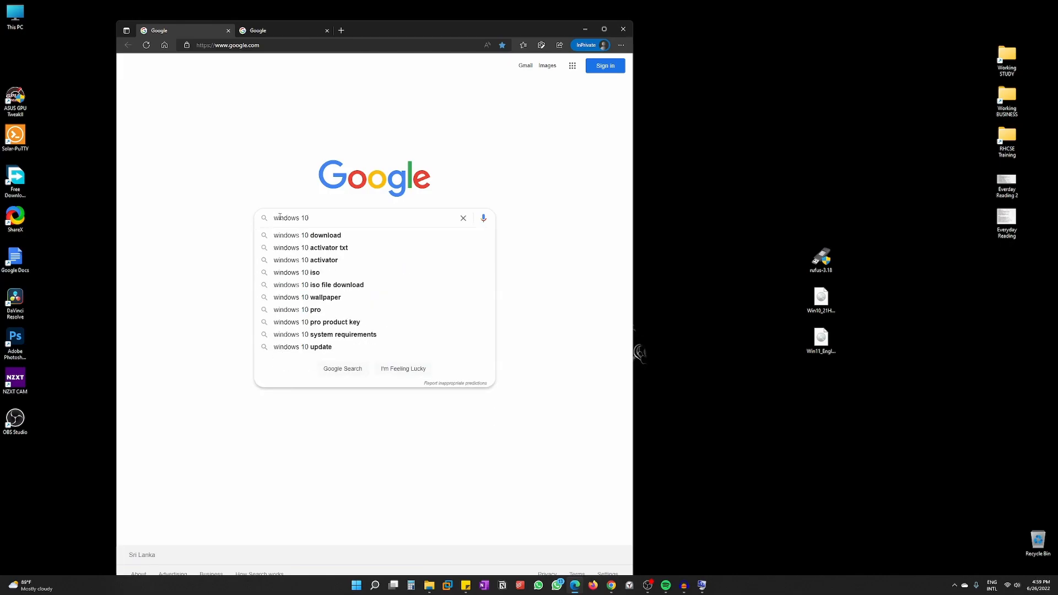
key("Down")
key("Return")
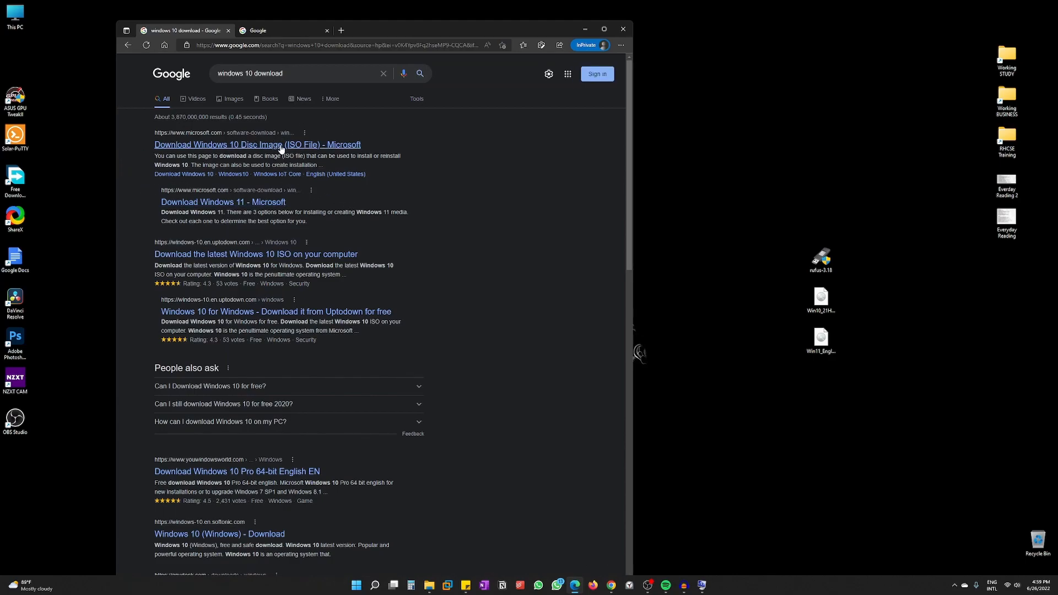
left_click(281, 145)
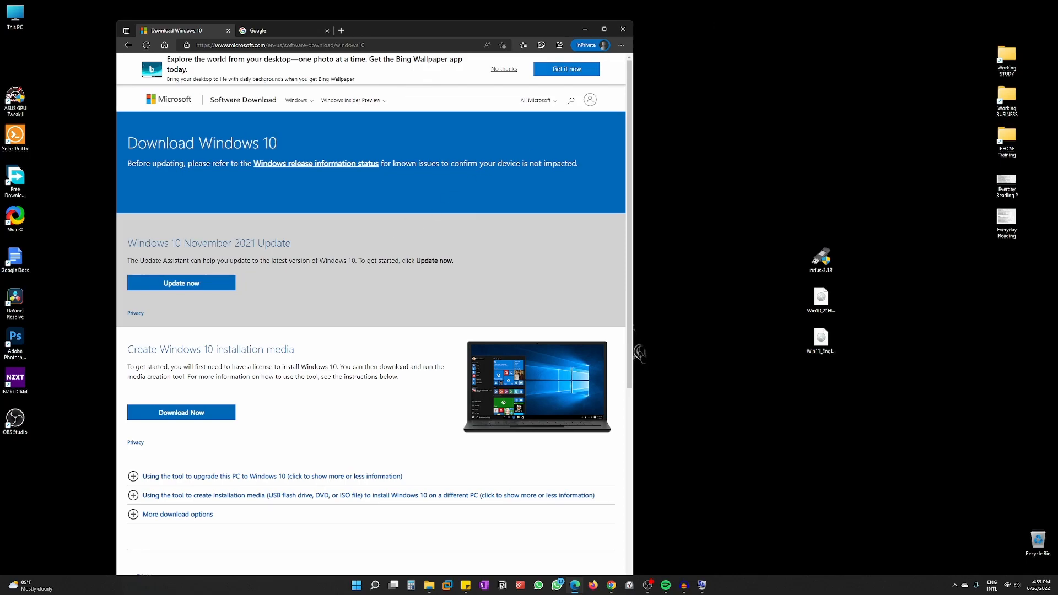
Open the browser's developer tools for the Download Windows 10 page.
left_click(622, 47)
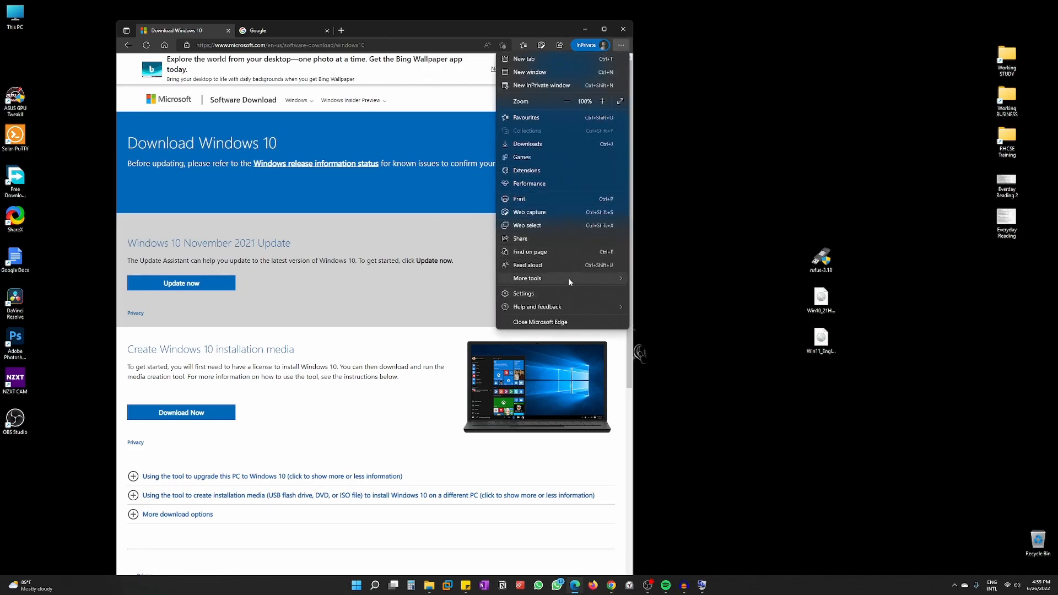
mouse_move(570, 282)
left_click(647, 412)
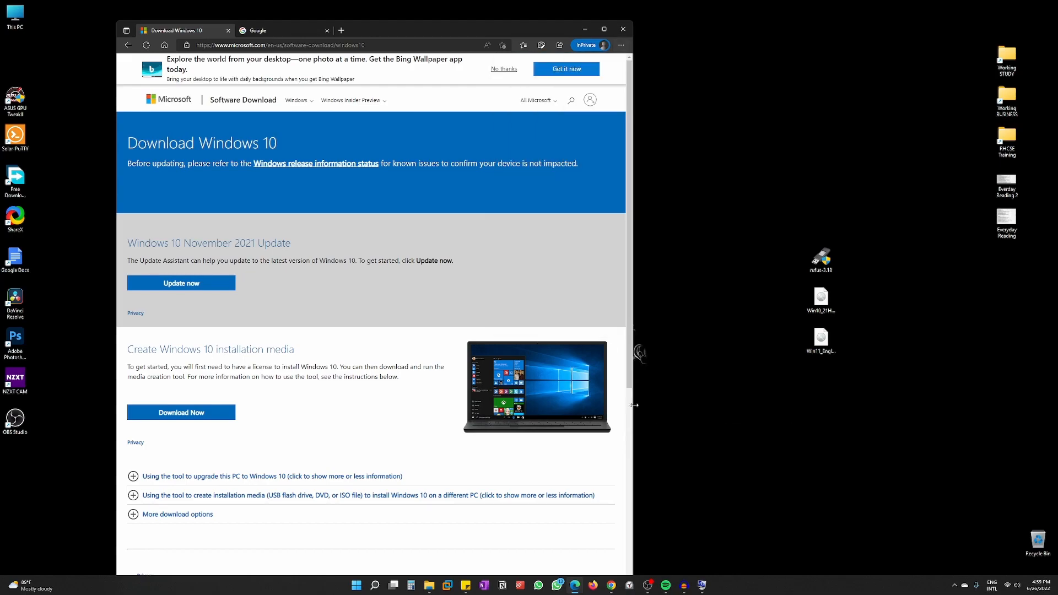
left_click(200, 60)
left_click(190, 79)
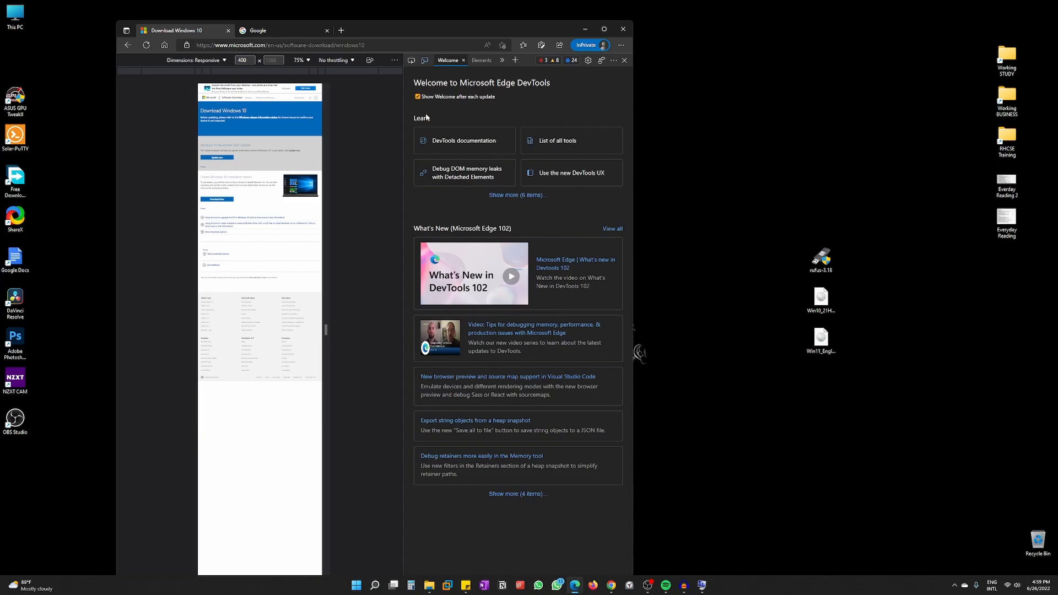
Reload the Download Windows 10 page while emulating an iPad Mini, and close the developer tools.
left_click(424, 60)
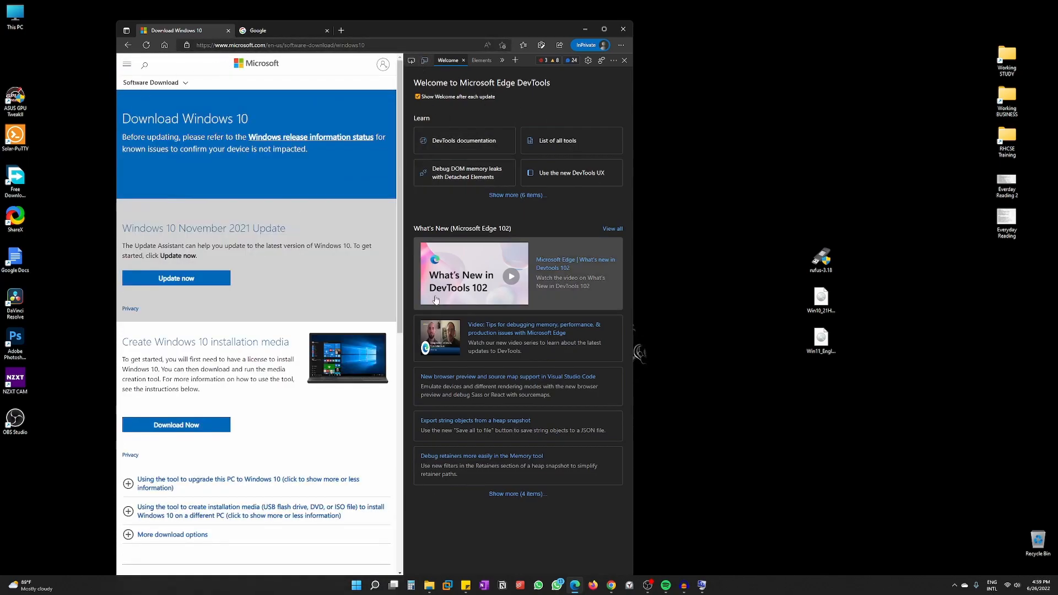
left_click(425, 61)
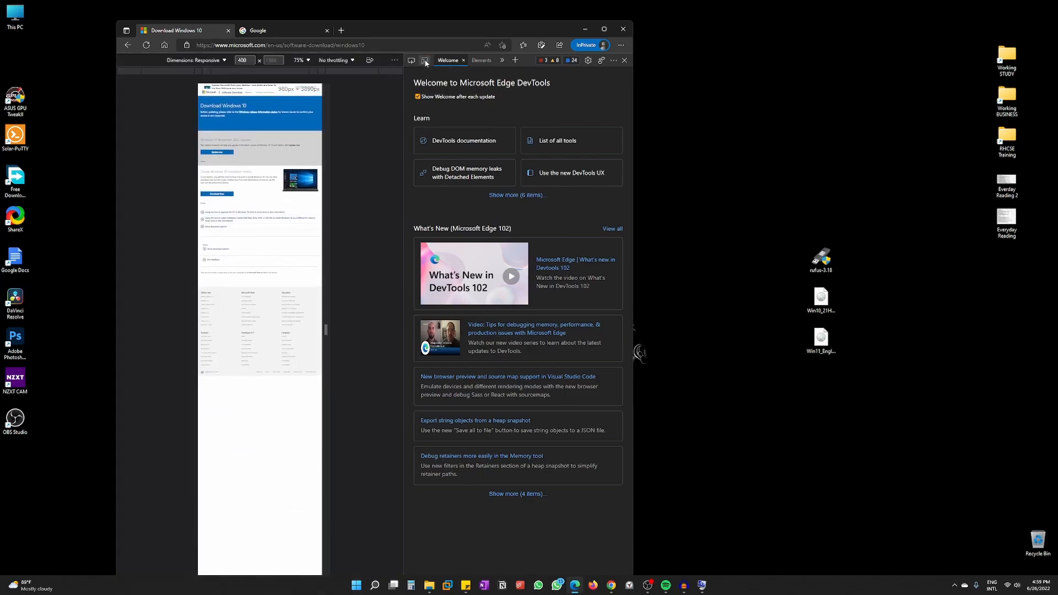
left_click(196, 64)
left_click(204, 185)
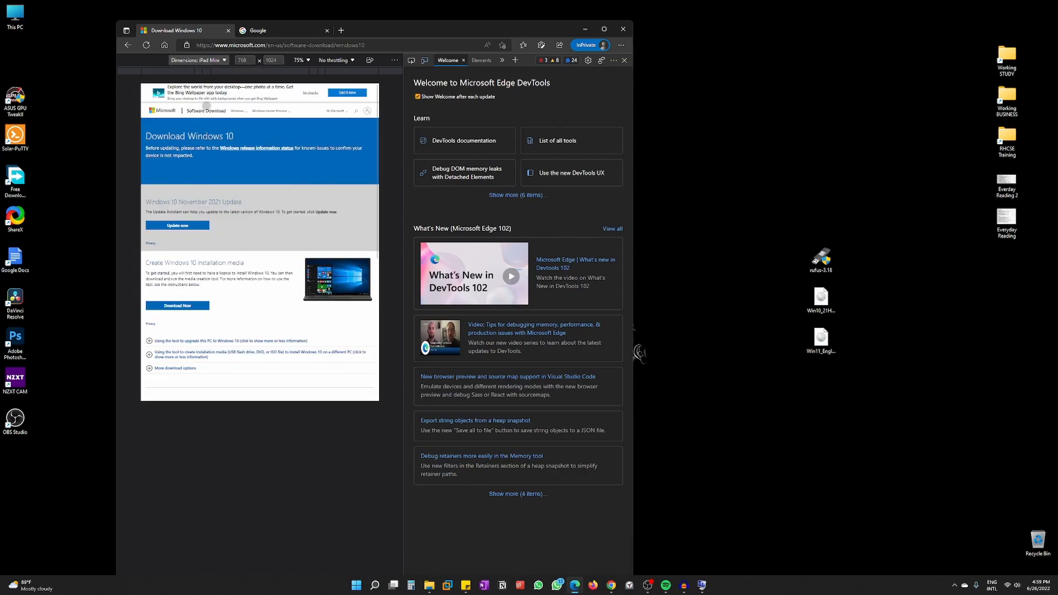
left_click(147, 46)
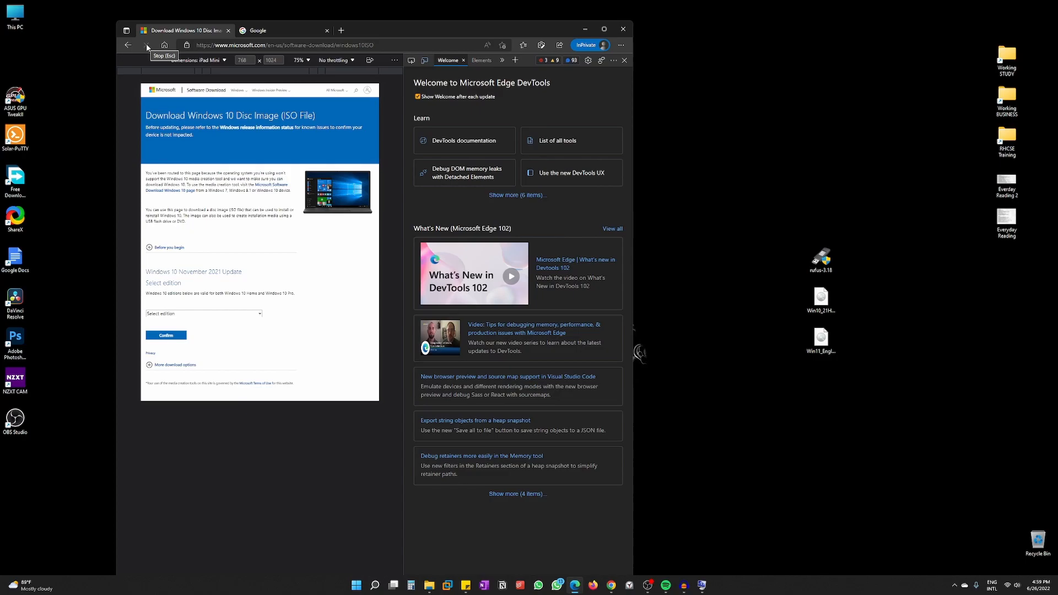
left_click(625, 61)
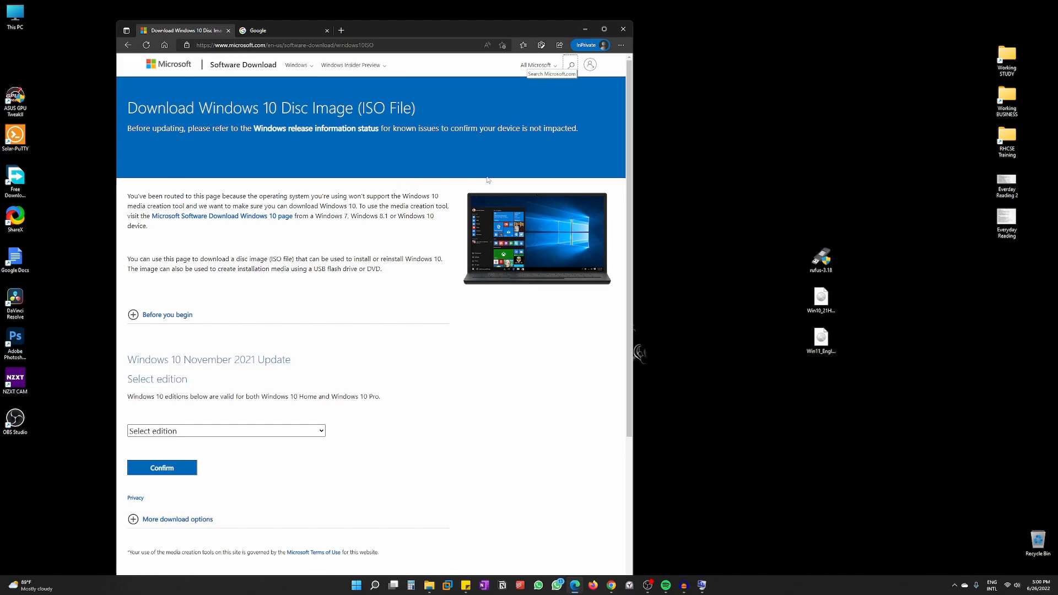
Select the edition Windows 10 (multi-edition ISO) and confirm it.
scroll(220, 382, "down", 3)
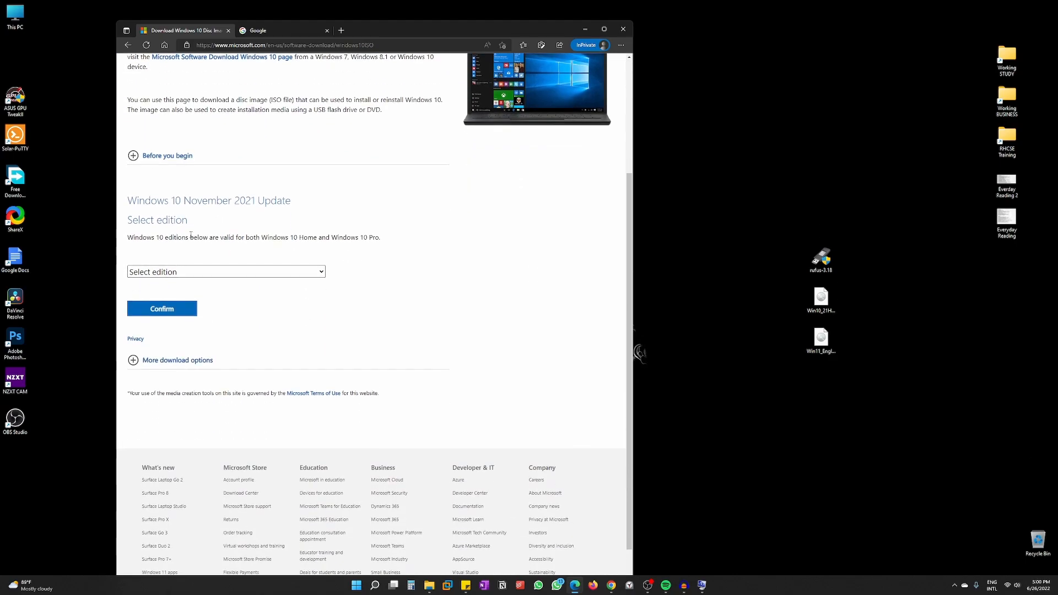
left_click(152, 273)
left_click(162, 297)
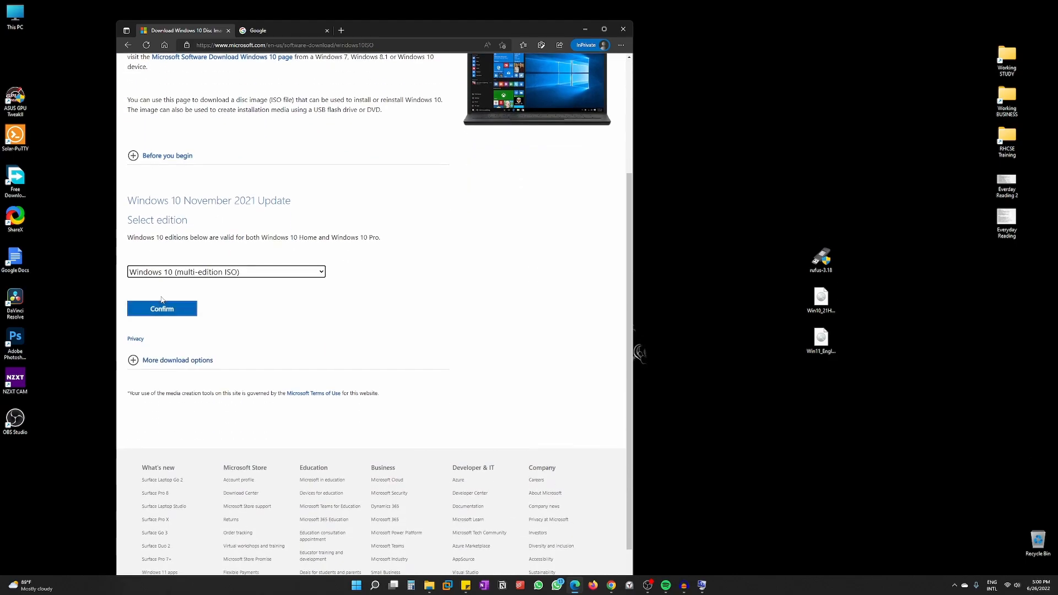
left_click(162, 308)
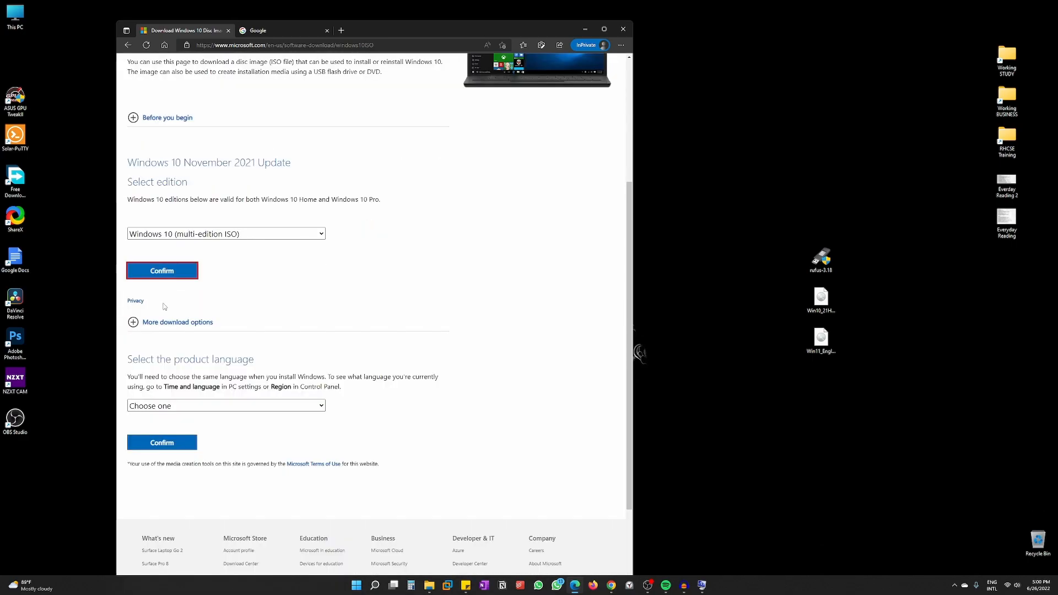
Choose English International as the product language and confirm it.
scroll(213, 306, "down", 1)
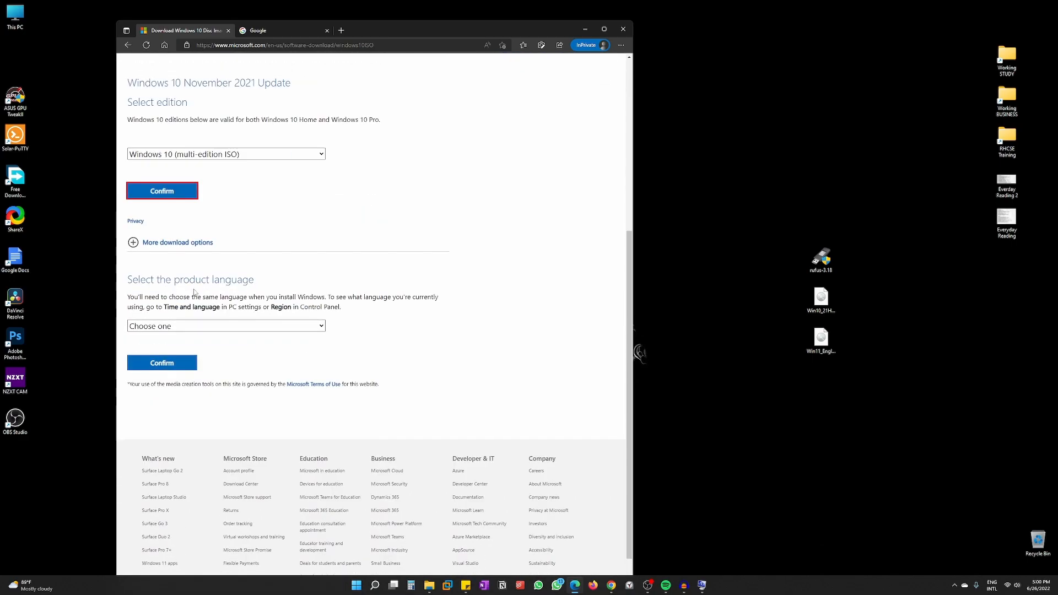
left_click(174, 328)
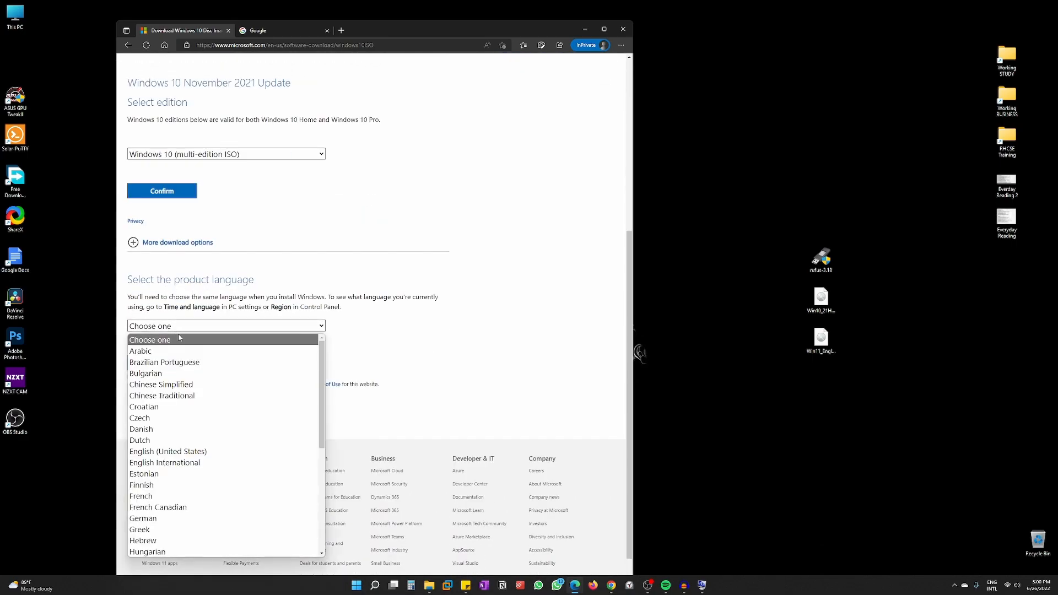
left_click(194, 463)
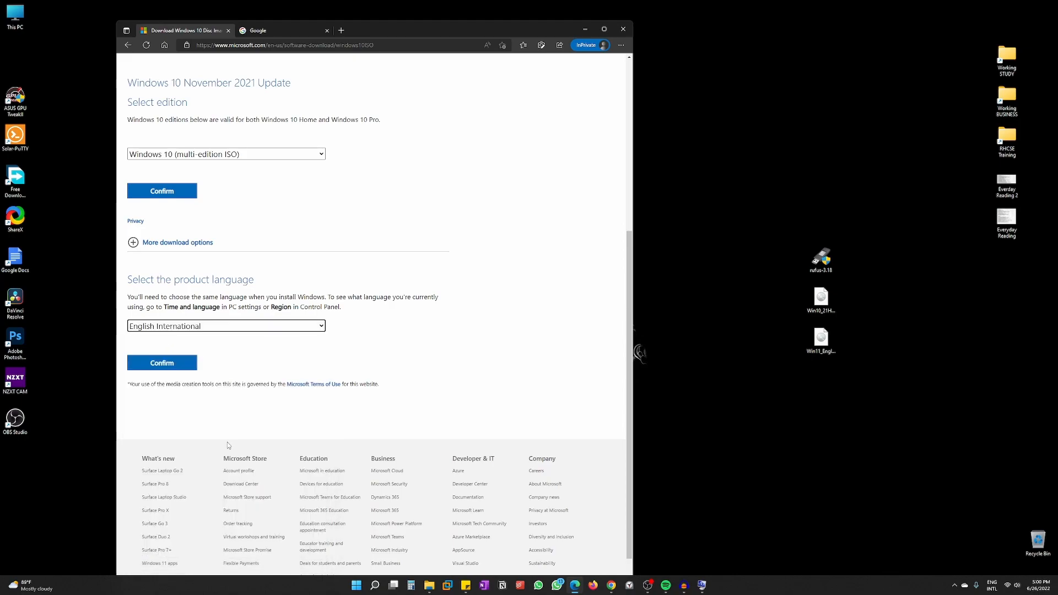
left_click(169, 363)
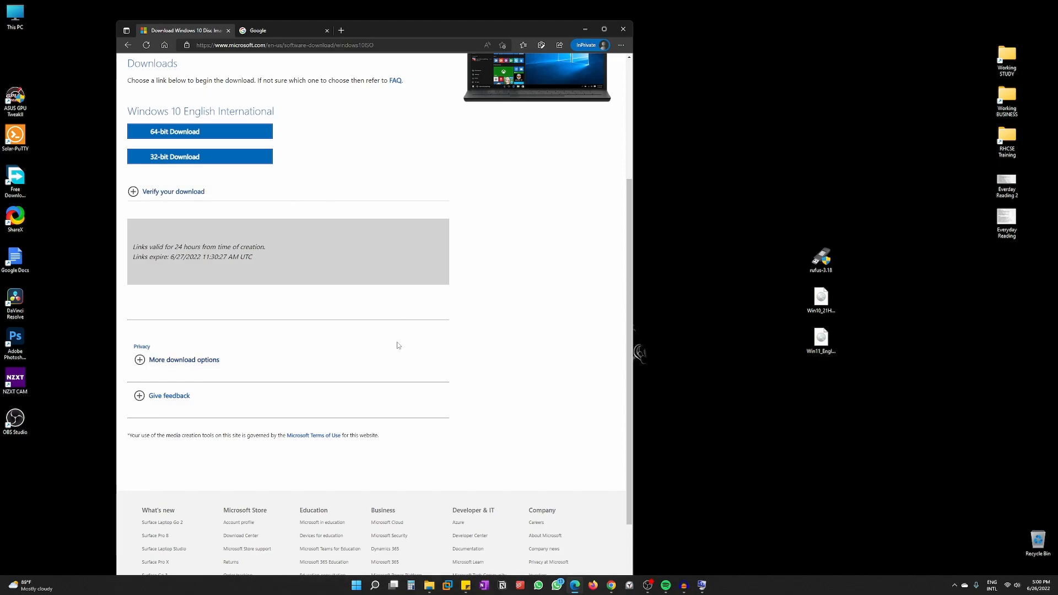
Check the computer's System Type entry in System Information, and close that window.
left_click(356, 585)
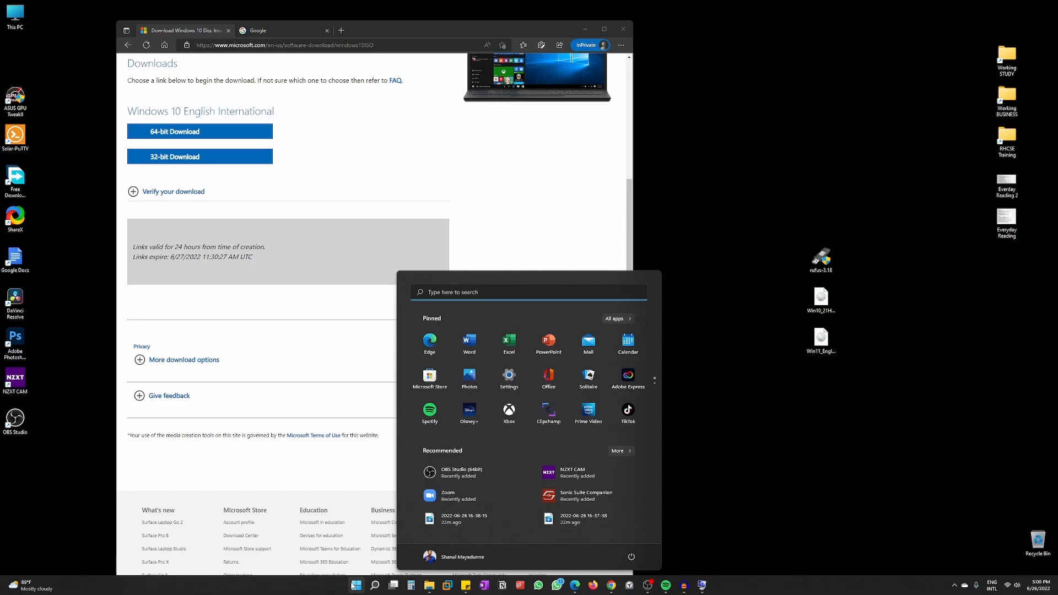
type("syste")
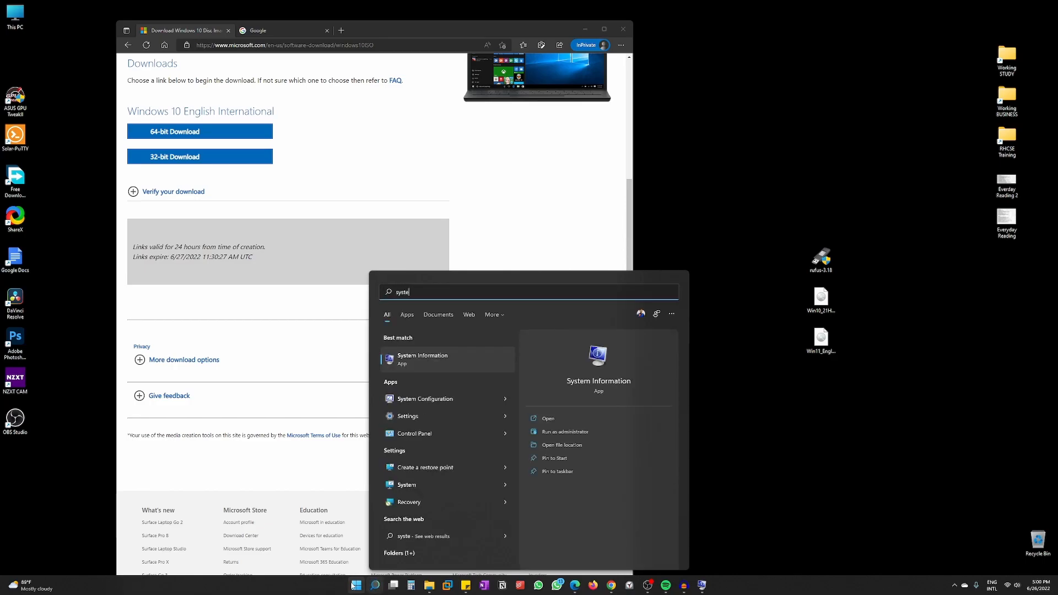
left_click(411, 362)
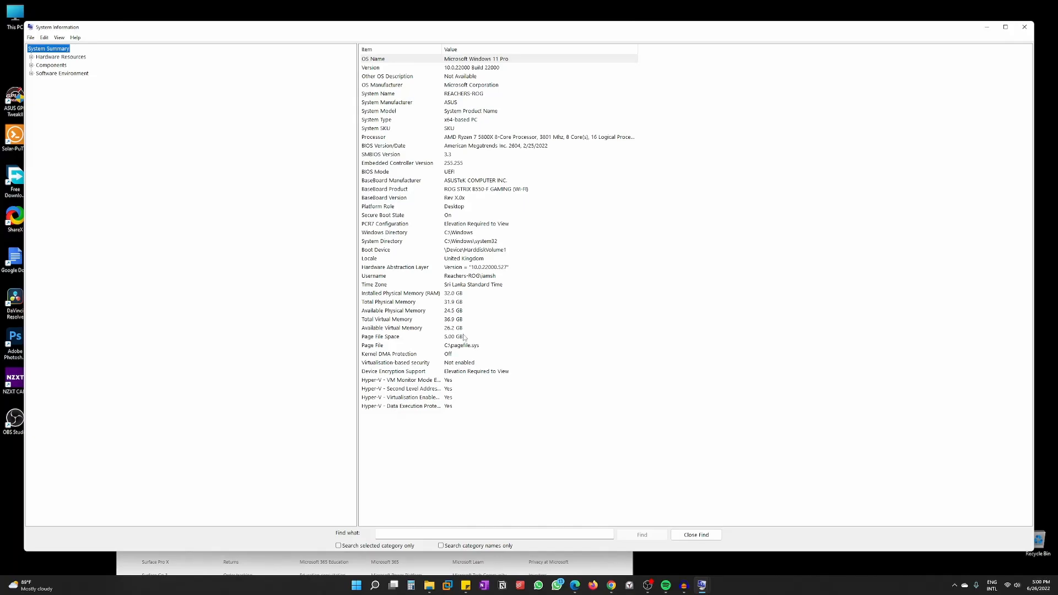
left_click(376, 120)
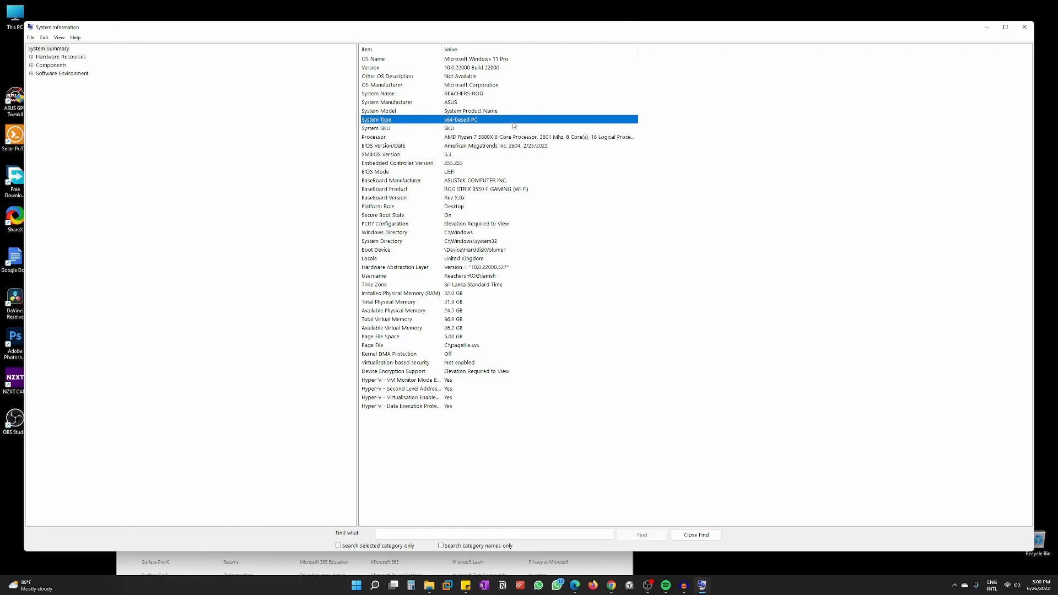
left_click(1022, 28)
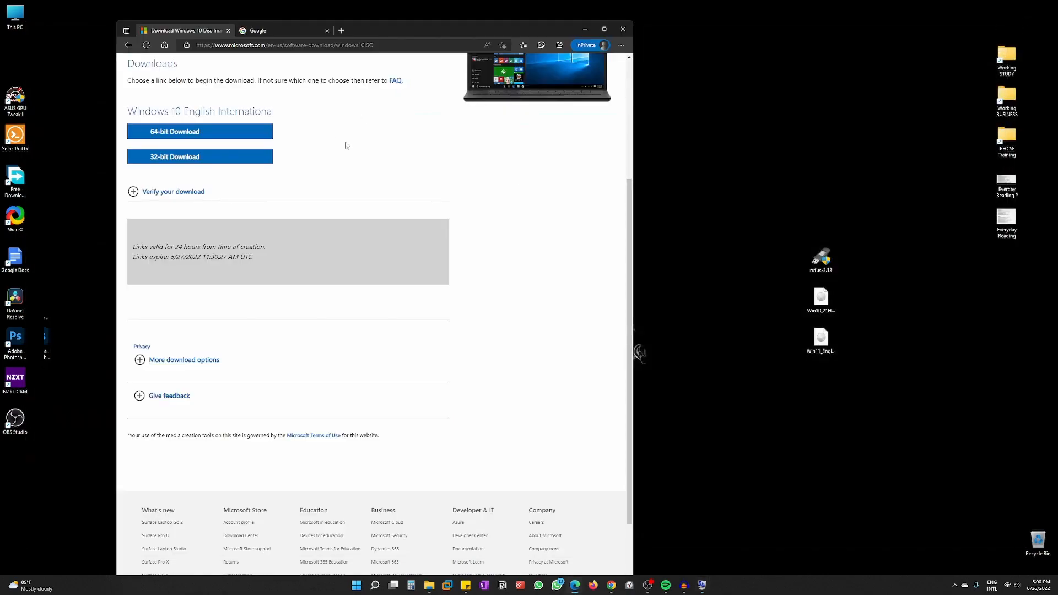
Start the 64-bit Windows 10 English International ISO download and cancel it.
left_click(170, 136)
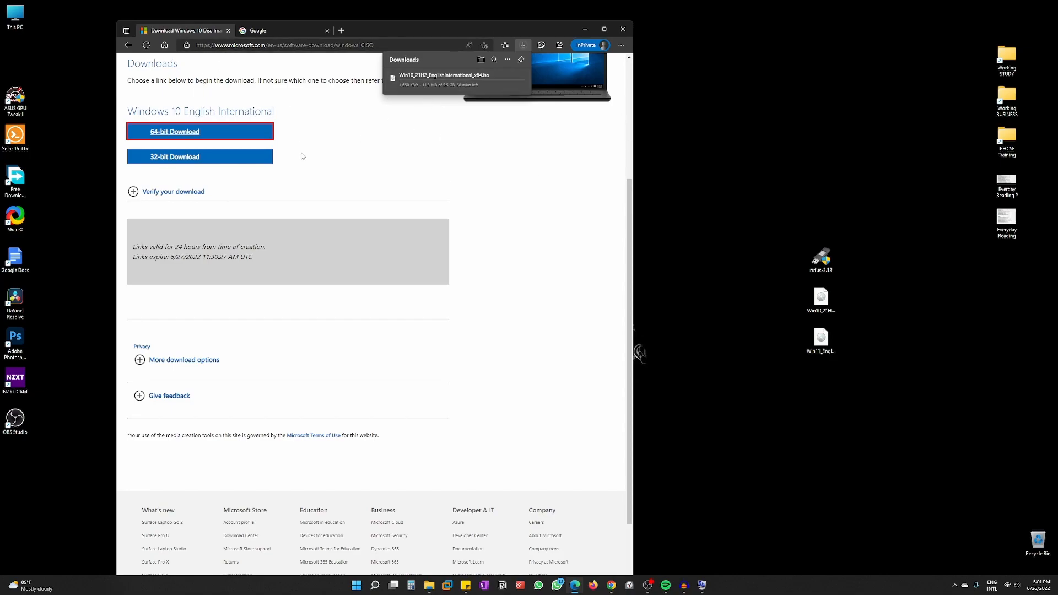
mouse_move(517, 87)
left_click(516, 80)
Search Google for "rufus download" in the second browser tab and open the official rufus.ie site.
left_click(270, 30)
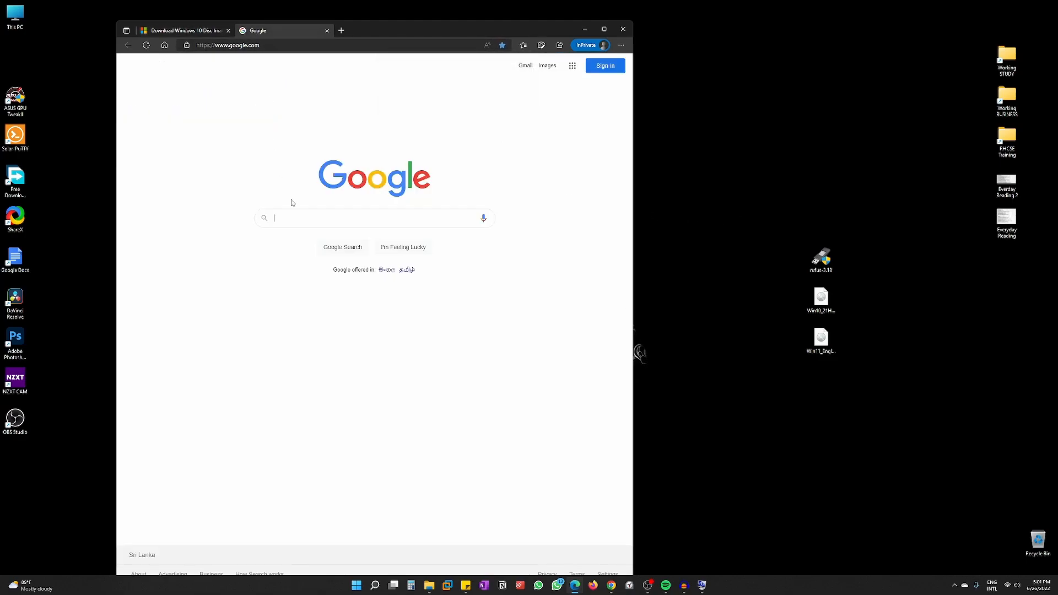
left_click(301, 220)
type("rufu")
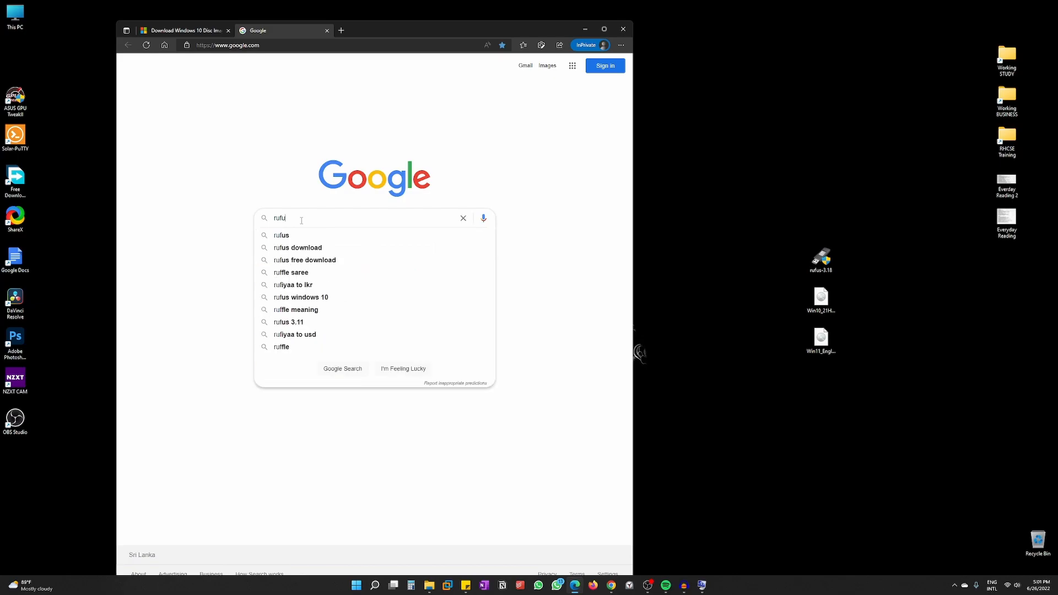
type("s download")
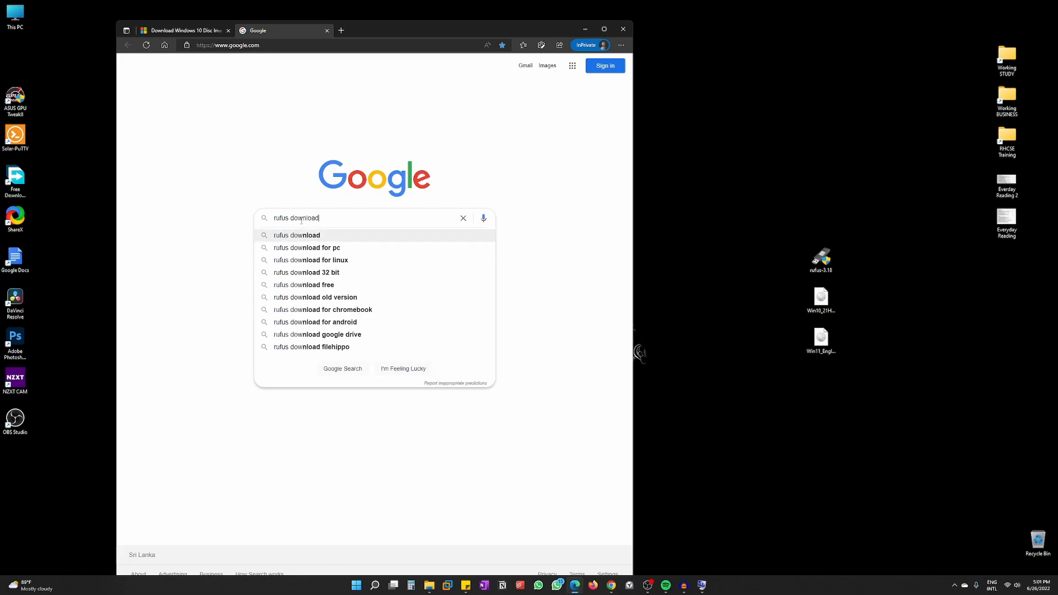
key("Return")
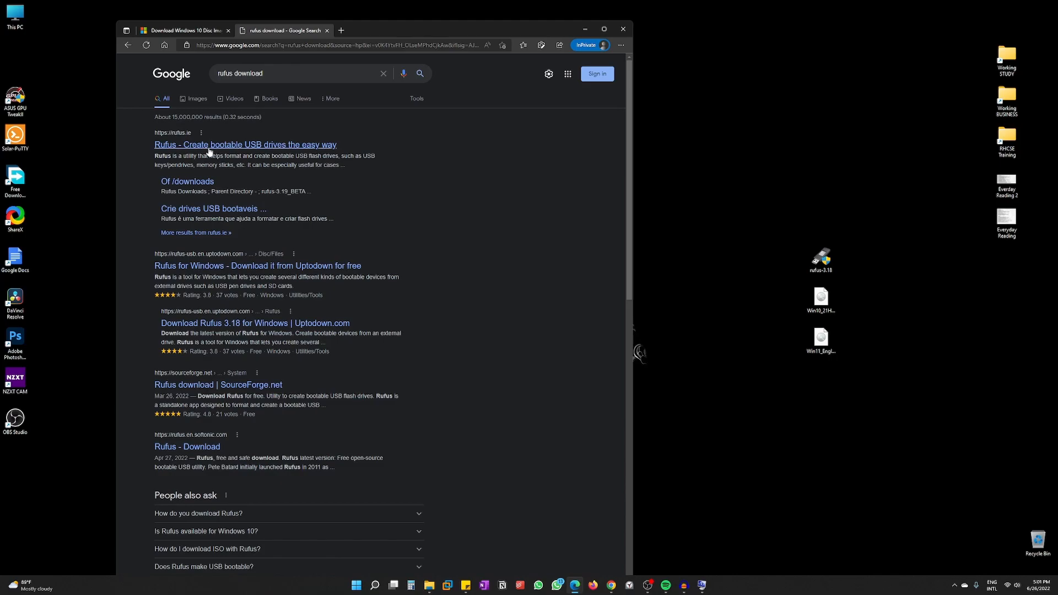
left_click(271, 147)
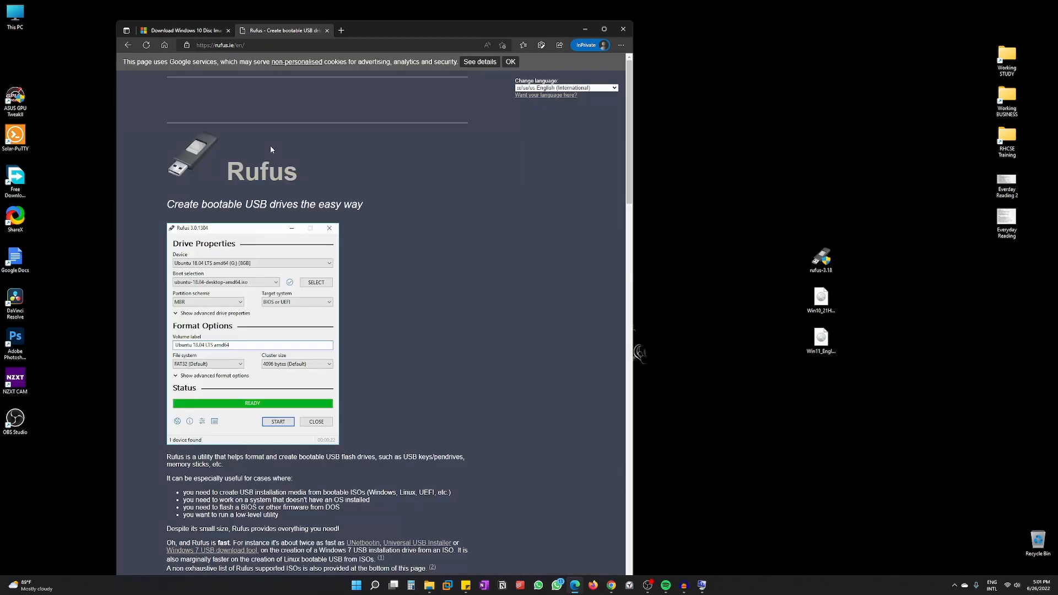
Download the standard Rufus 3.18 executable from the site's Download section.
scroll(380, 261, "down", 5)
scroll(370, 251, "up", 1)
scroll(365, 248, "down", 1)
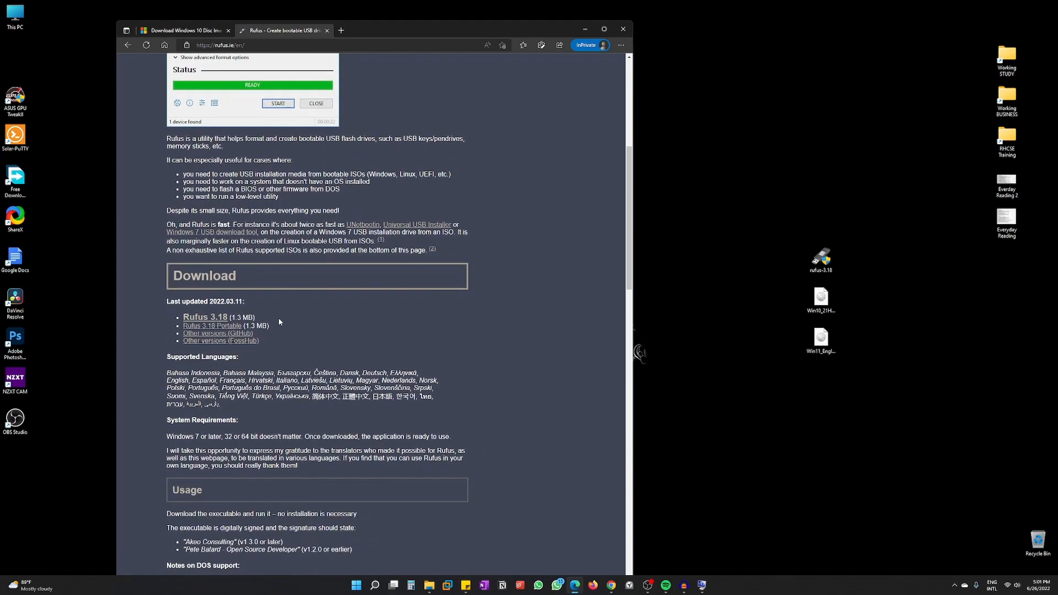
left_click(221, 319)
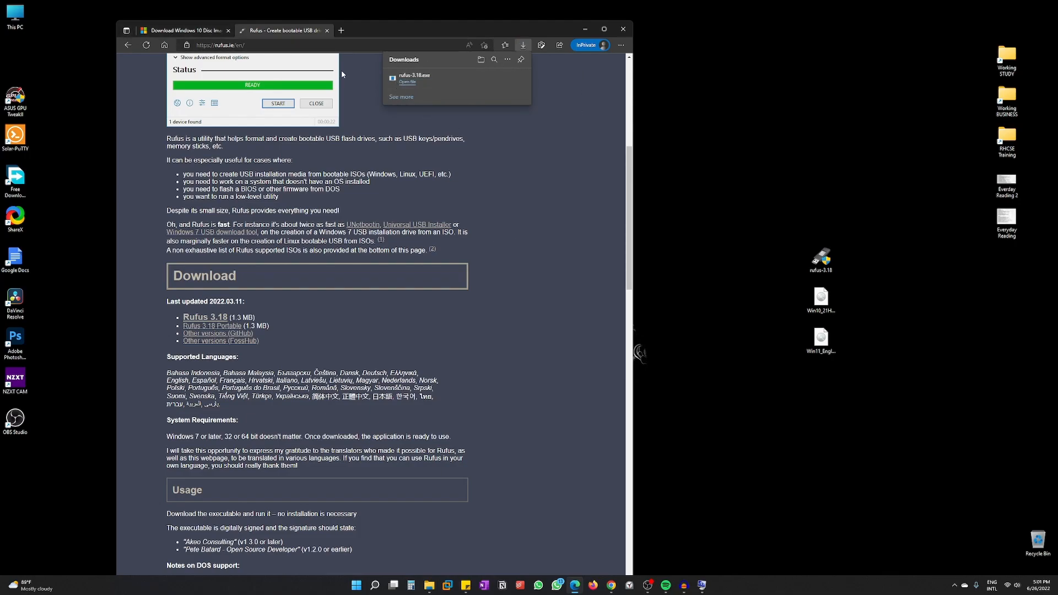
Open google.com in a new browser tab and search for "windows 11 download".
left_click(340, 30)
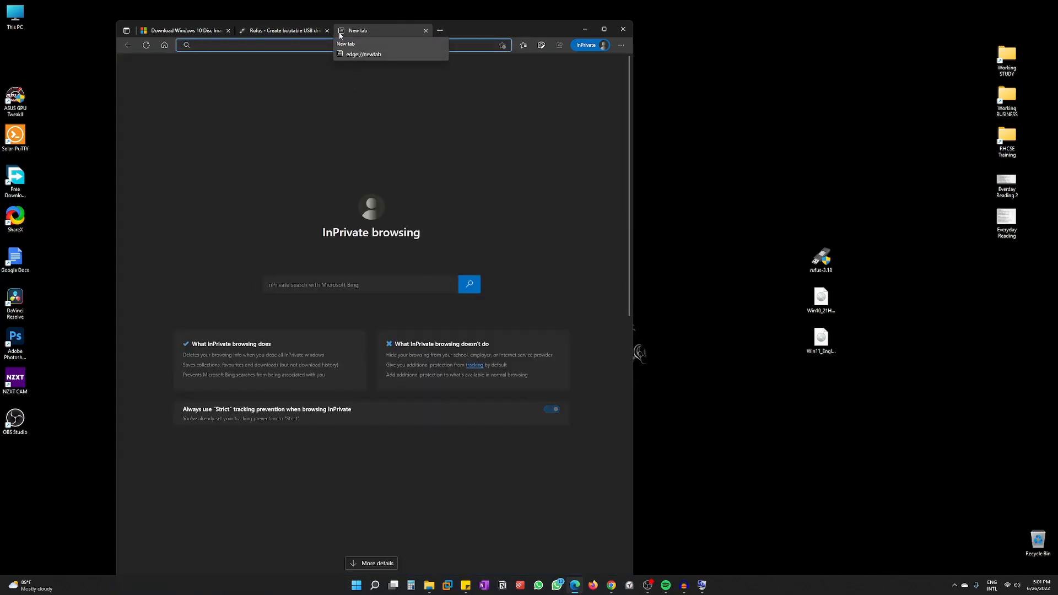
type("google.com")
key("Return")
type("w")
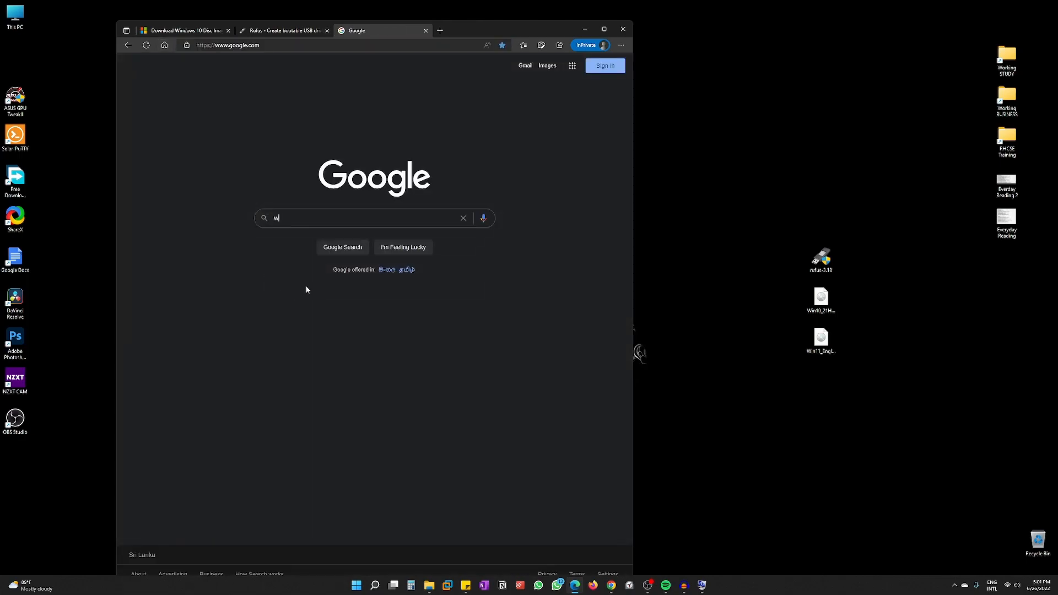
type("indows 11 download")
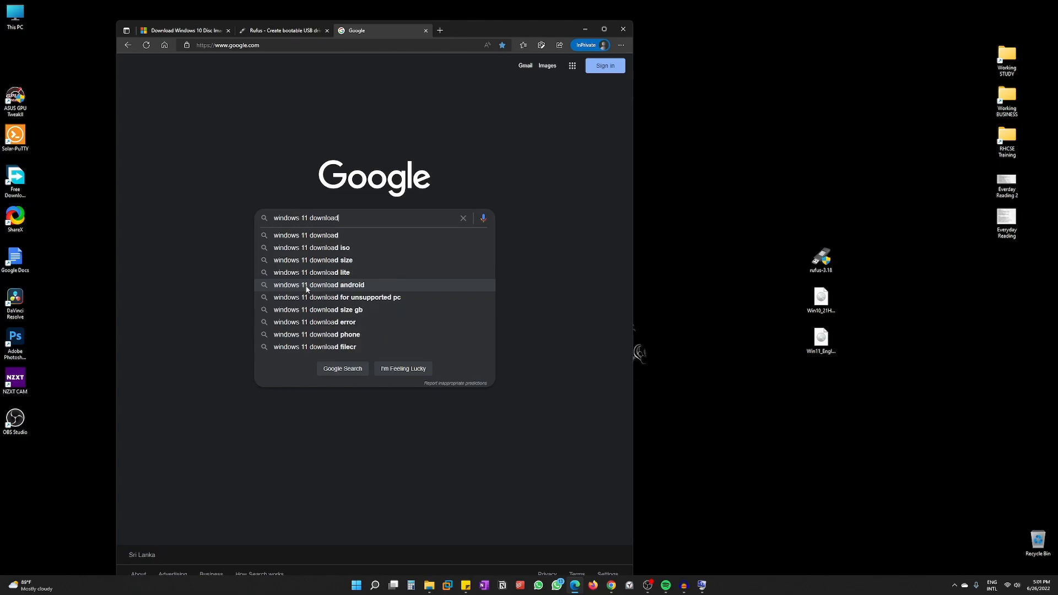
key("Return")
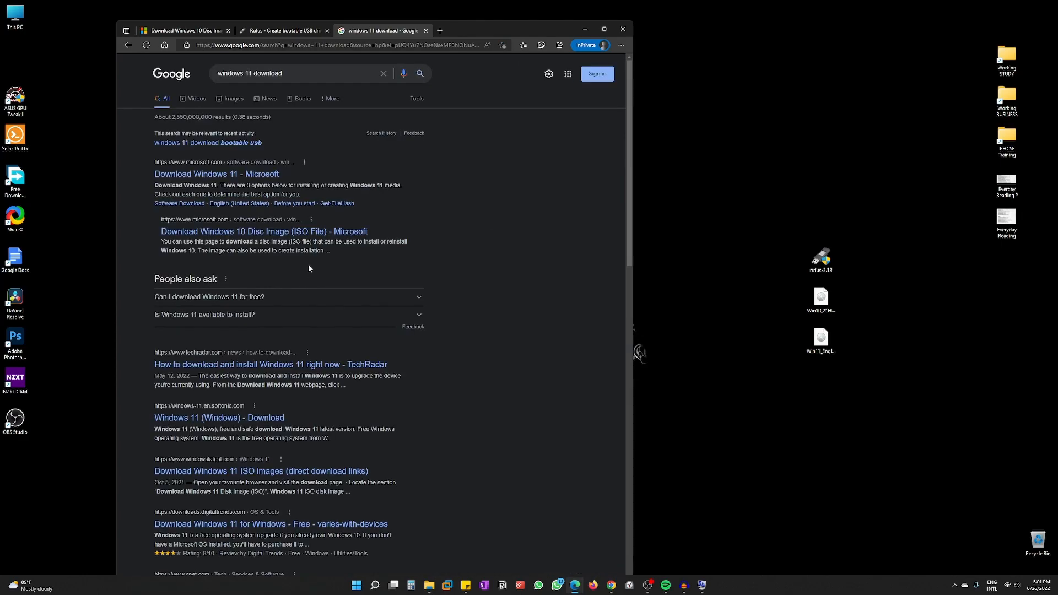
Open Microsoft's Download Windows 11 page from the search results and compare its options with the Windows 10 disc image page.
left_click(176, 176)
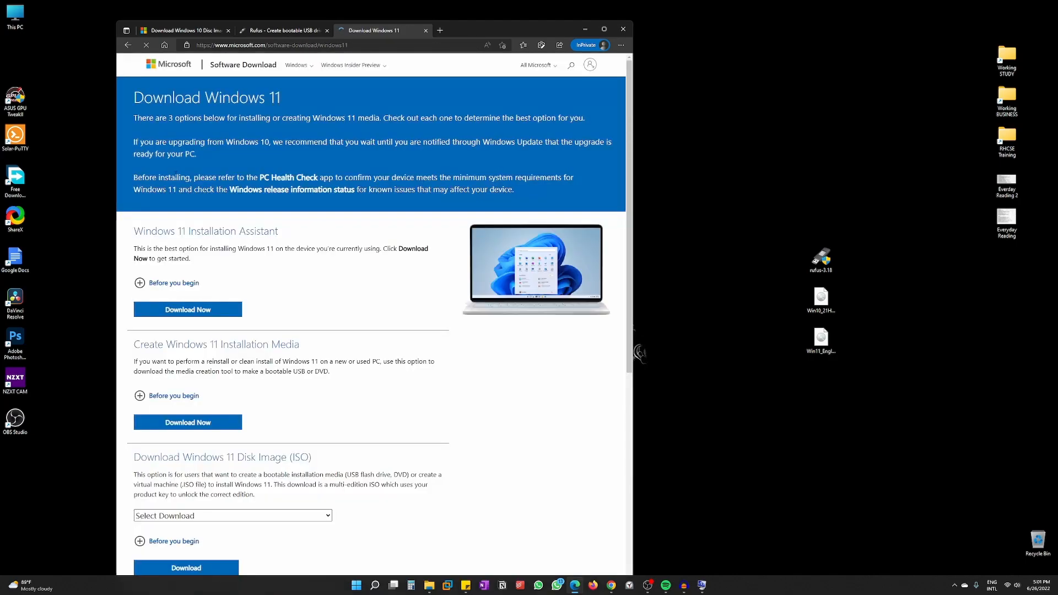
scroll(283, 263, "down", 1)
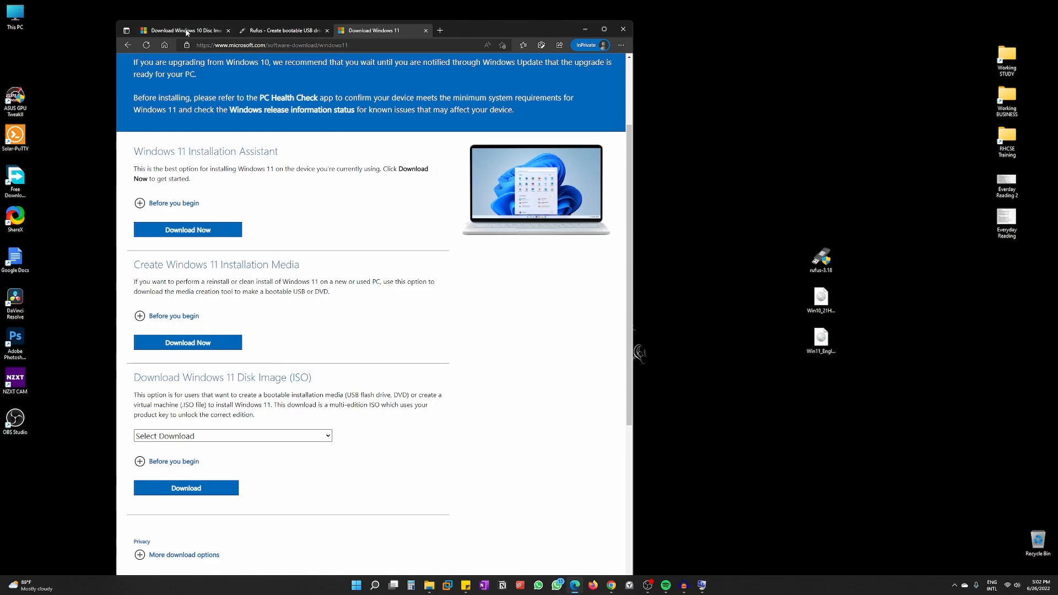
key("ctrl+Tab")
scroll(260, 240, "up", 5)
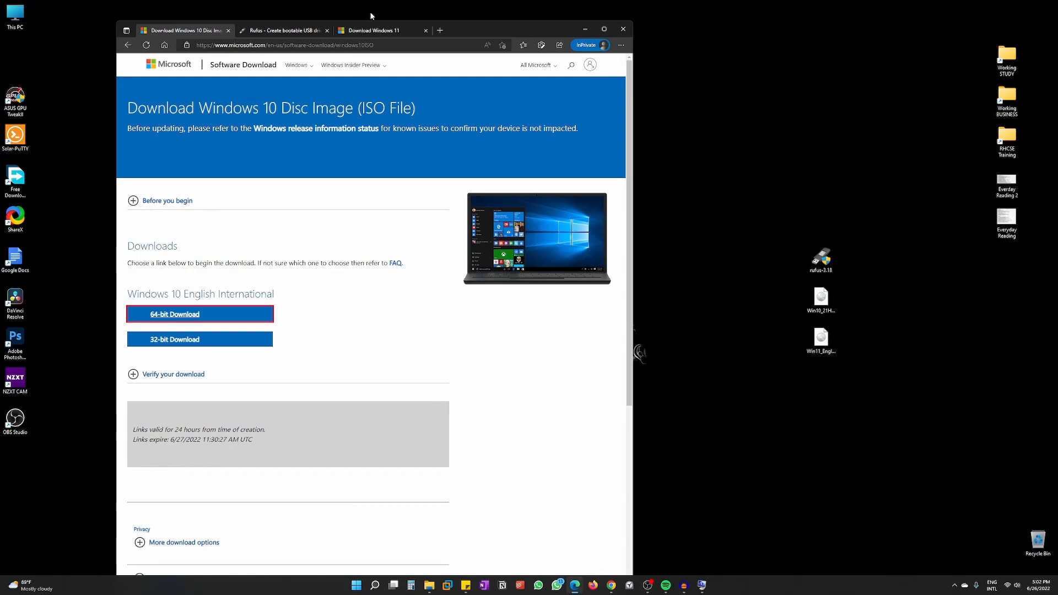
left_click(375, 30)
scroll(403, 217, "down", 3)
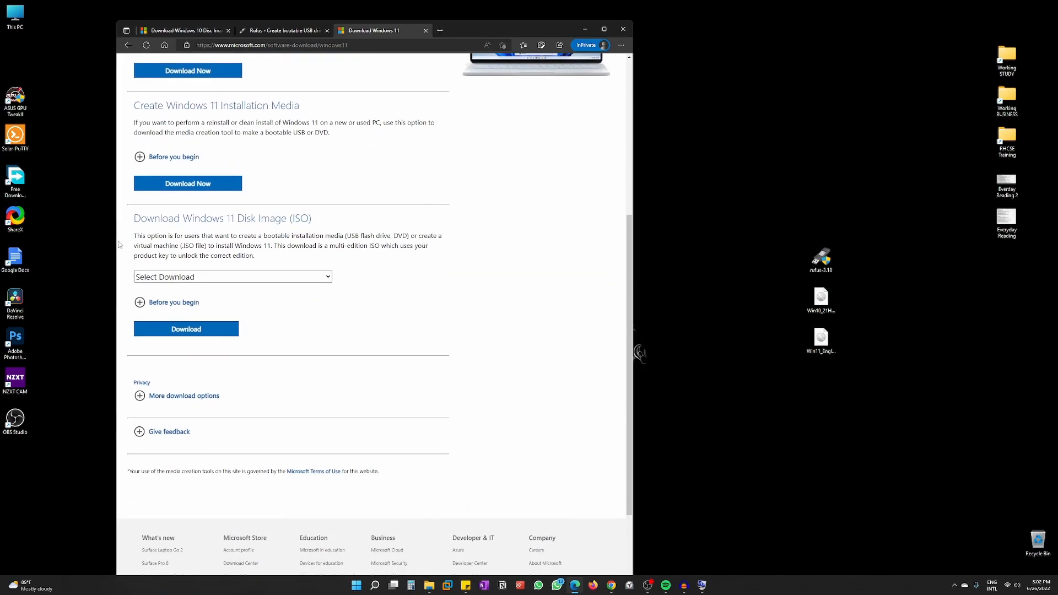
scroll(210, 221, "up", 3)
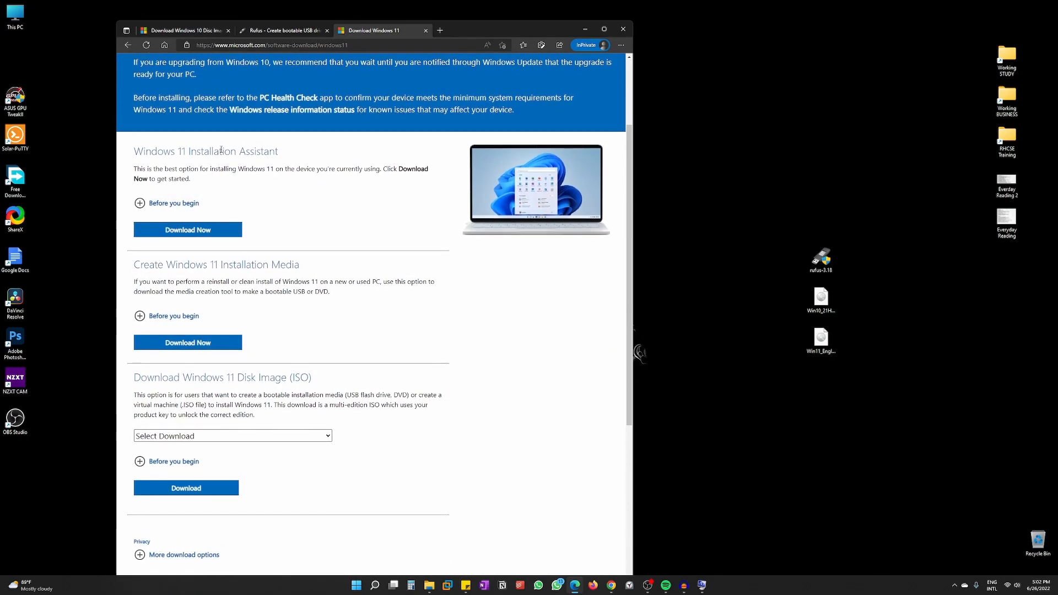
scroll(288, 371, "down", 3)
Choose the Windows 11 (multi-edition ISO) disk image and confirm English International as the product language.
left_click(155, 277)
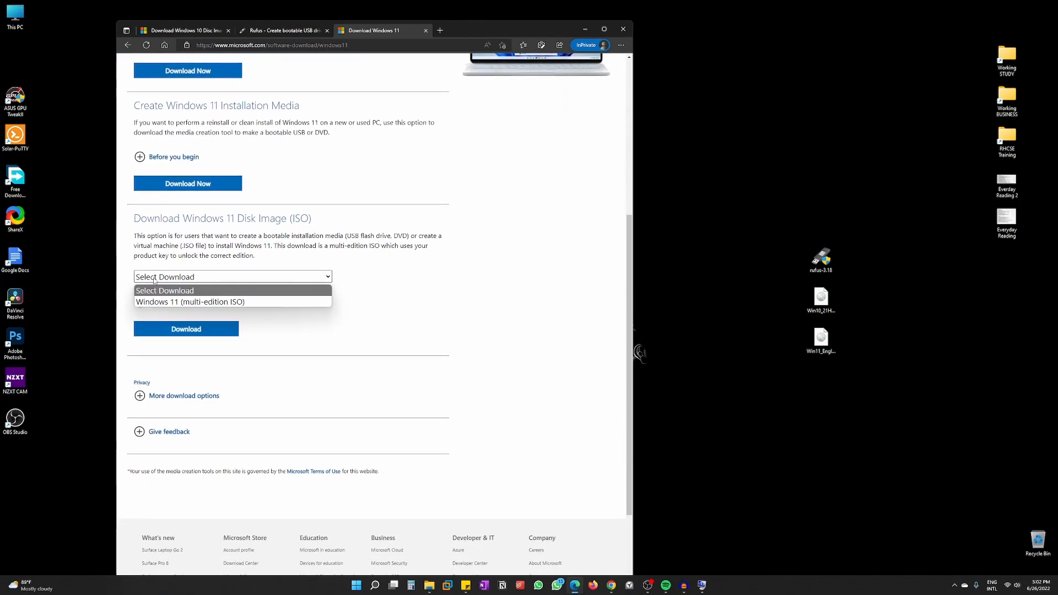
left_click(182, 303)
left_click(184, 328)
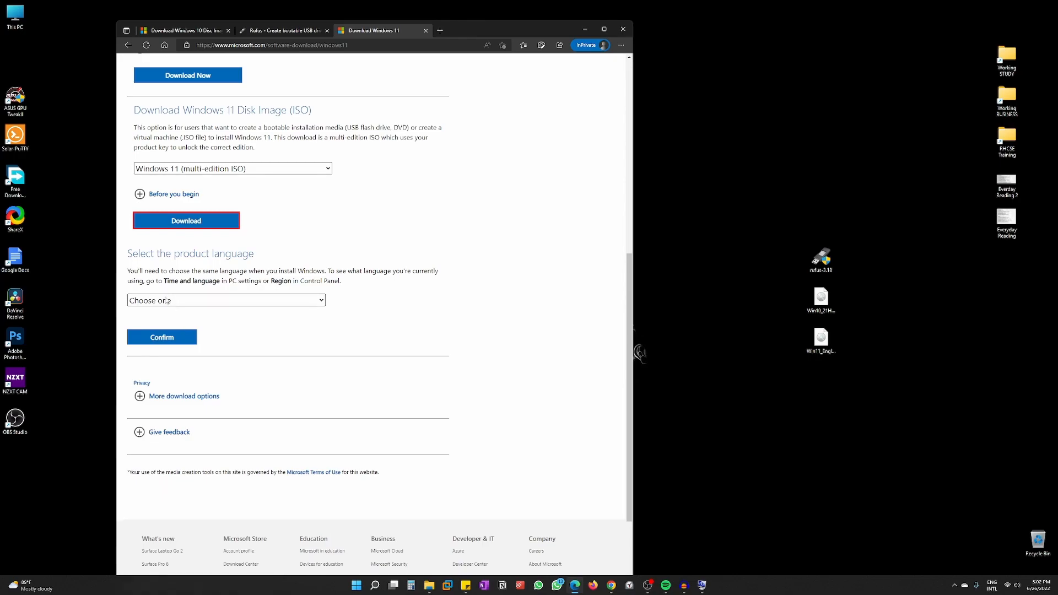
left_click(167, 300)
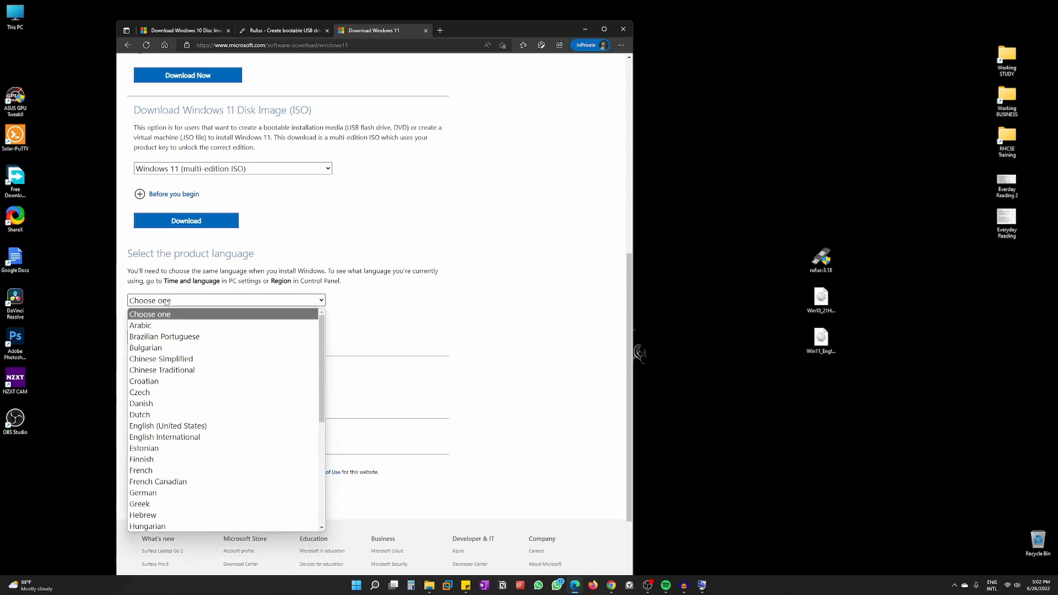
left_click(217, 437)
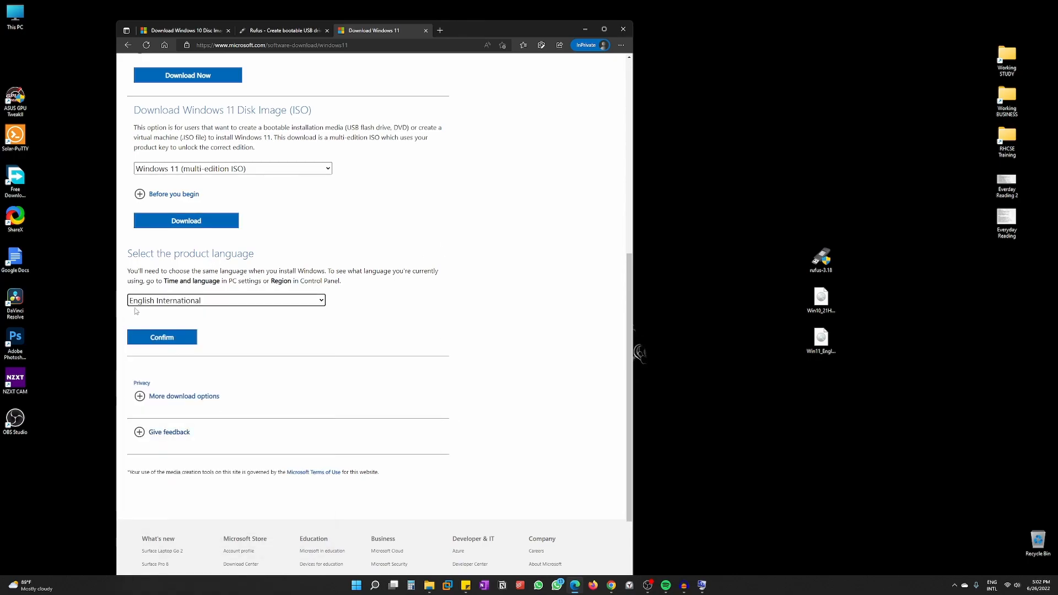
left_click(181, 346)
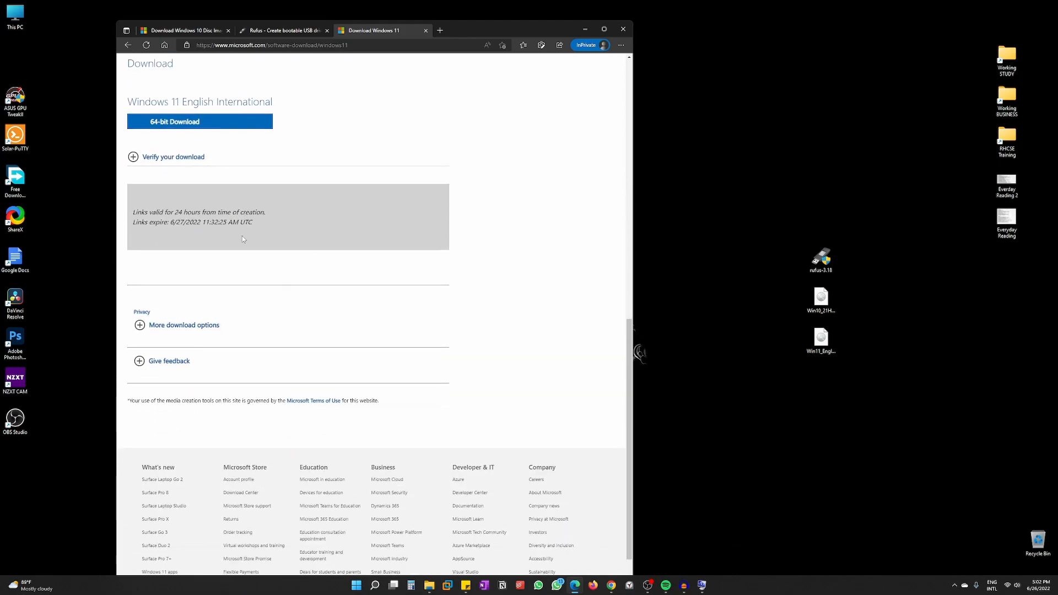
Start the 64-bit Windows 11 English International ISO download.
left_click(153, 151)
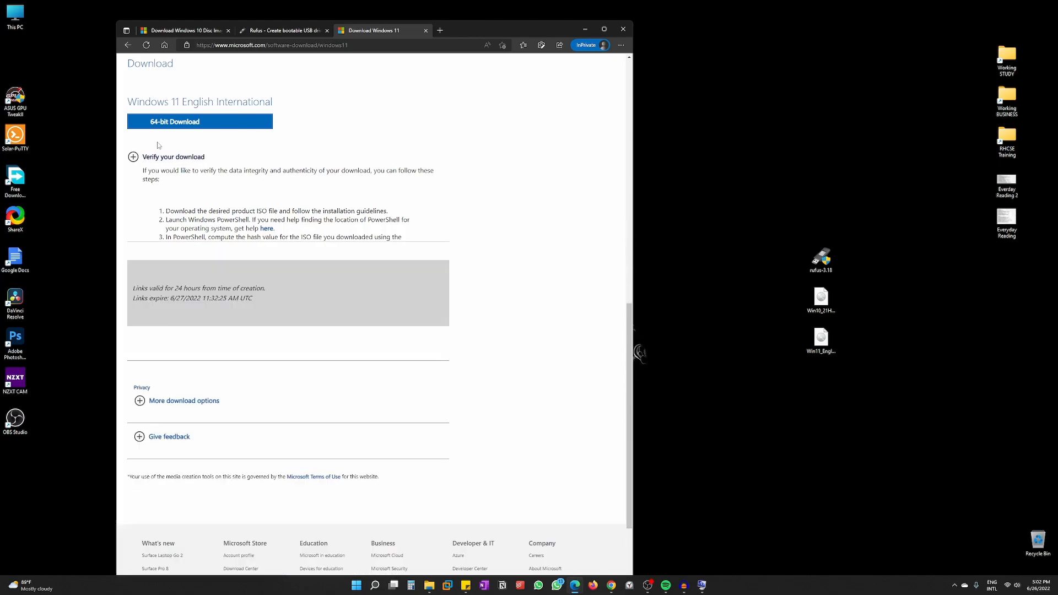
left_click(153, 151)
scroll(142, 264, "up", 3)
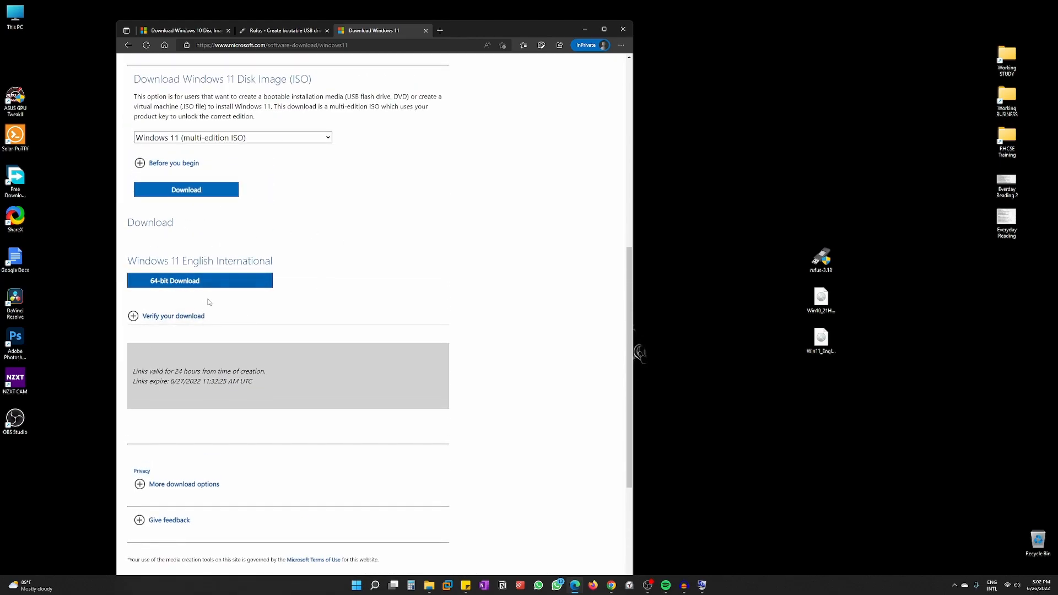
left_click(195, 284)
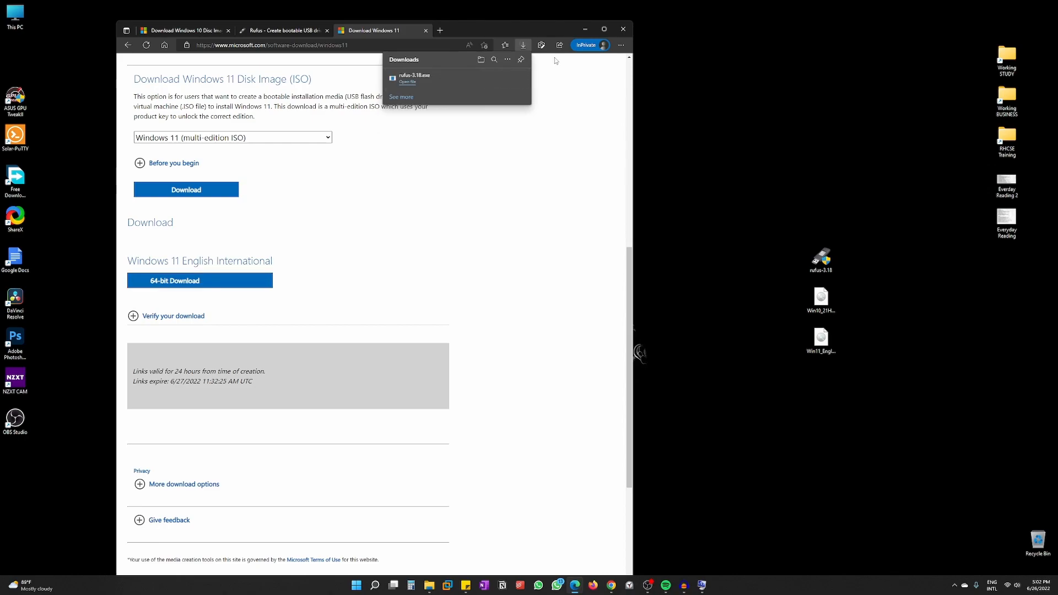
Launch rufus-3.18 from the desktop, decline online update checks, and move the sticky note and the Rufus window apart.
left_click(585, 29)
left_click_drag(821, 262, 204, 104)
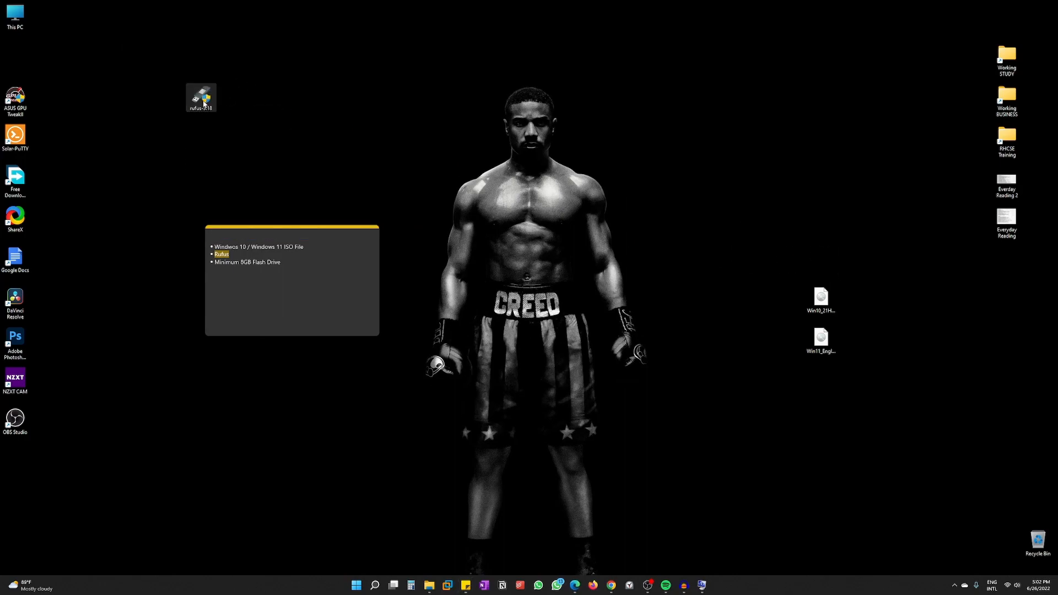
double_click(204, 103)
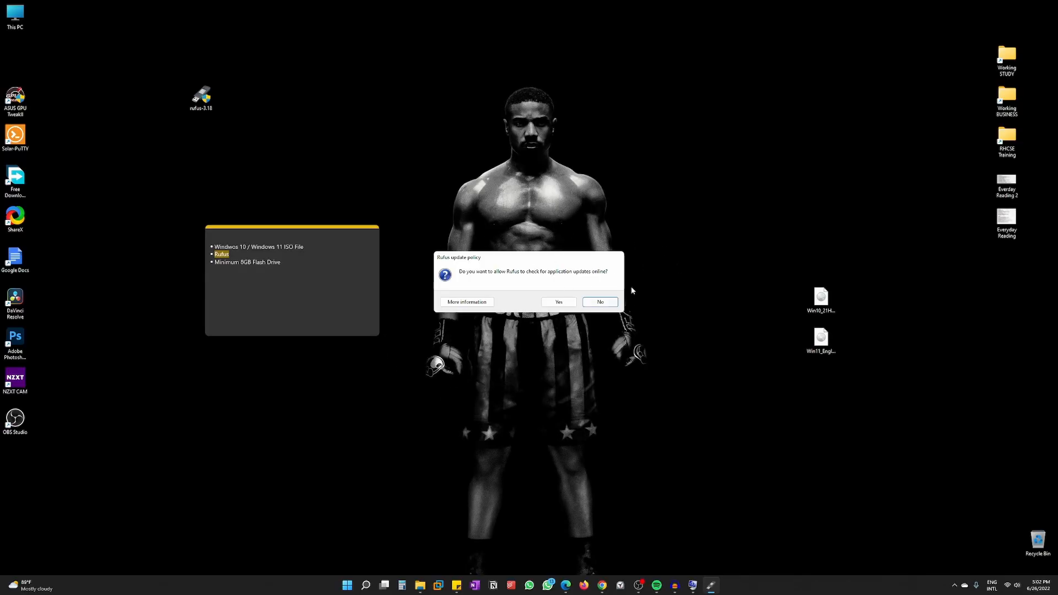
left_click(600, 302)
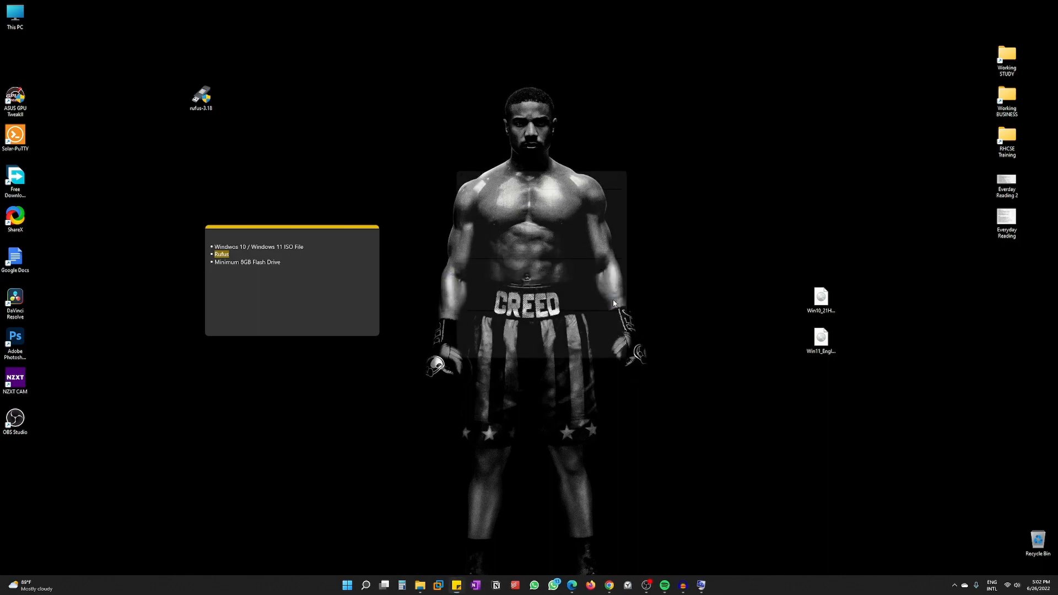
left_click_drag(287, 233, 901, 72)
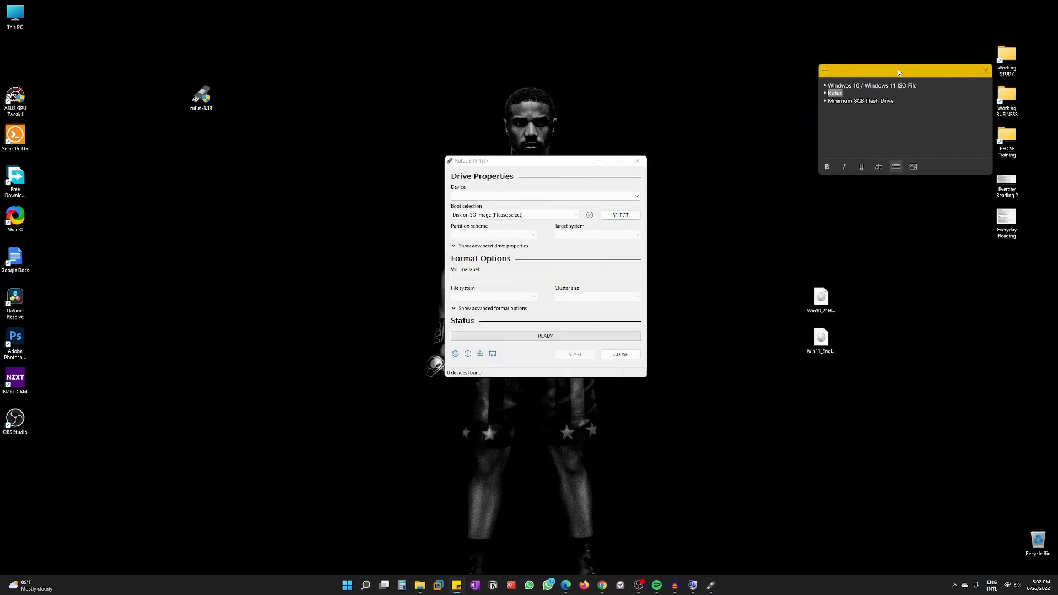
left_click_drag(510, 162, 222, 181)
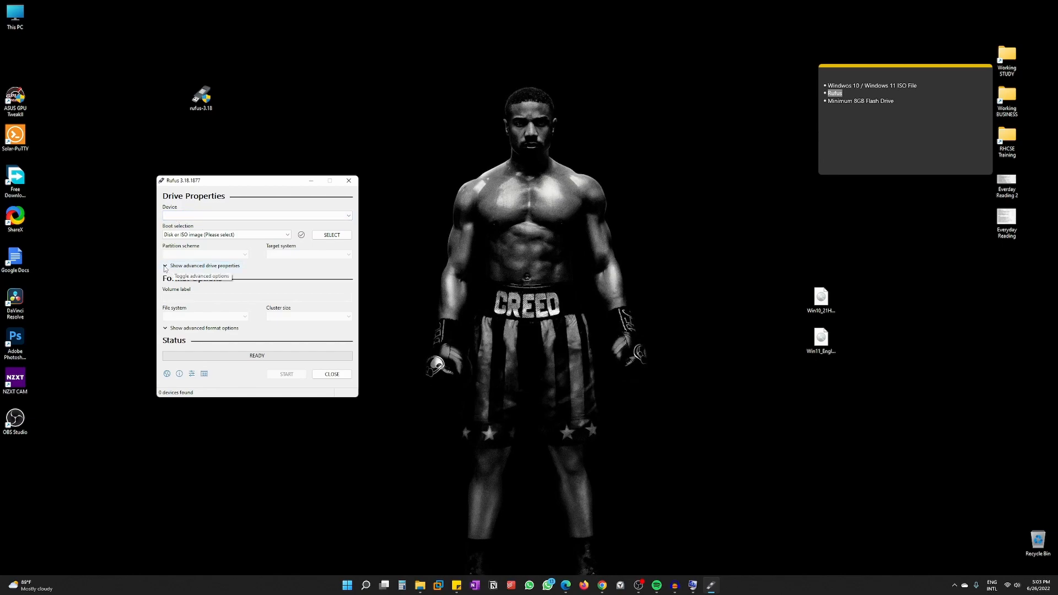
Show the advanced drive properties, enable List USB Hard Drives and keep the 512 GB F: drive as the device.
left_click(165, 267)
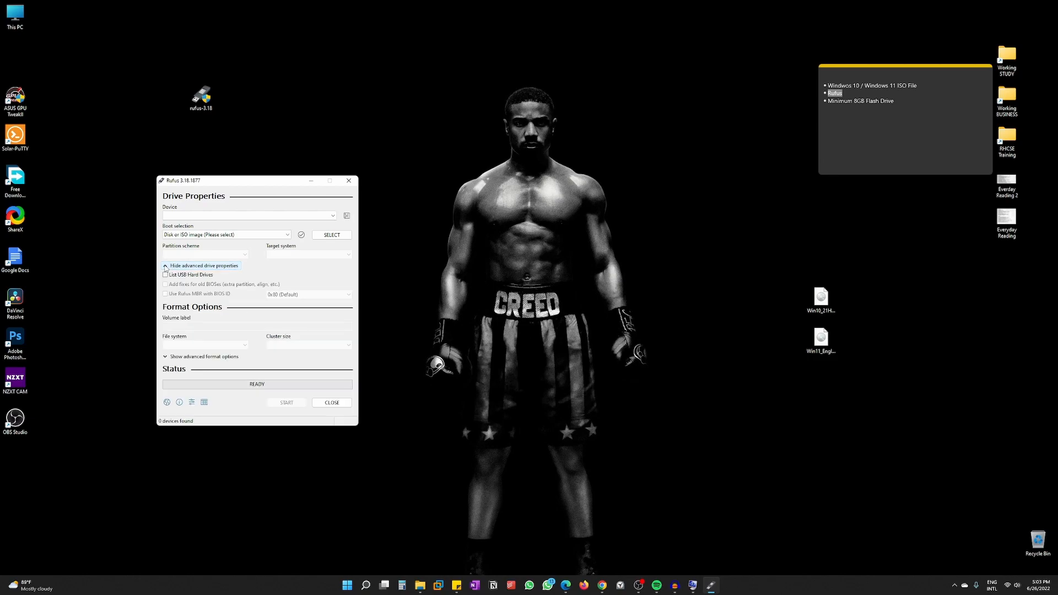
left_click(165, 275)
left_click(210, 216)
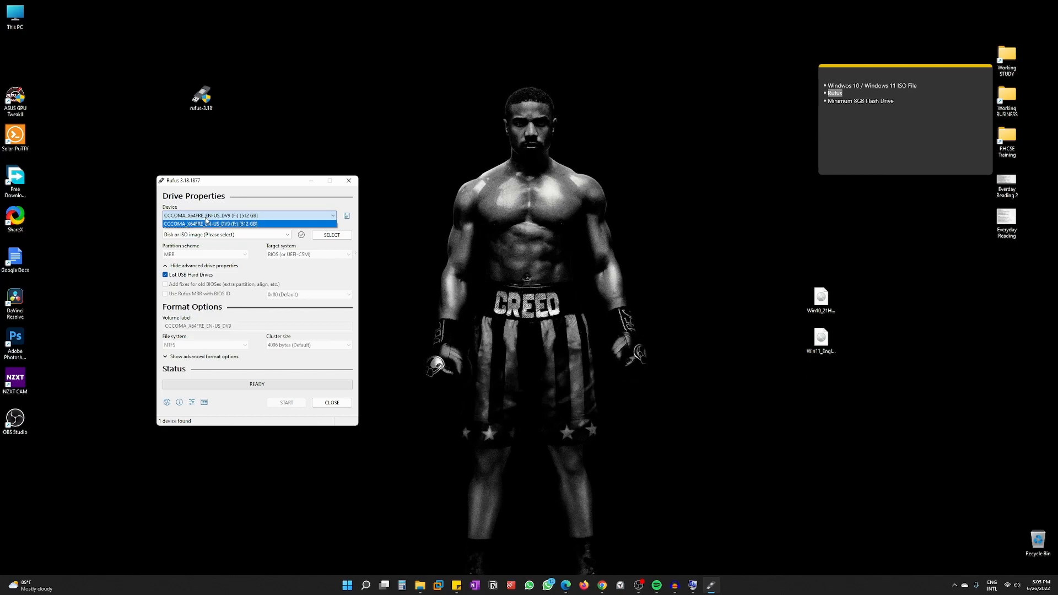
left_click(156, 257)
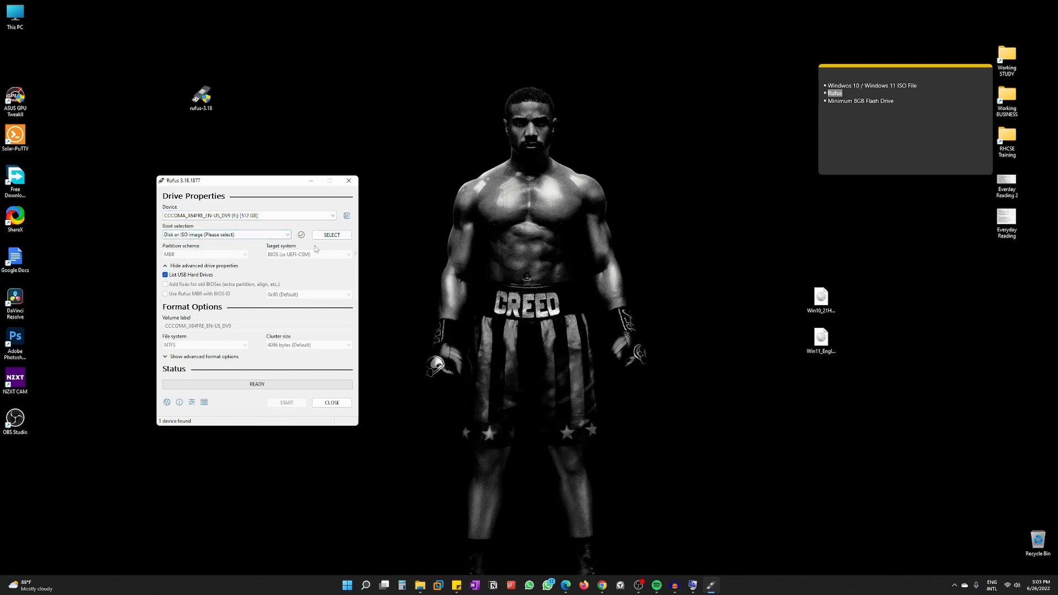
Load the Win10_21H2_English_x64 disc image from the Desktop as the boot selection.
left_click(350, 237)
left_click(193, 258)
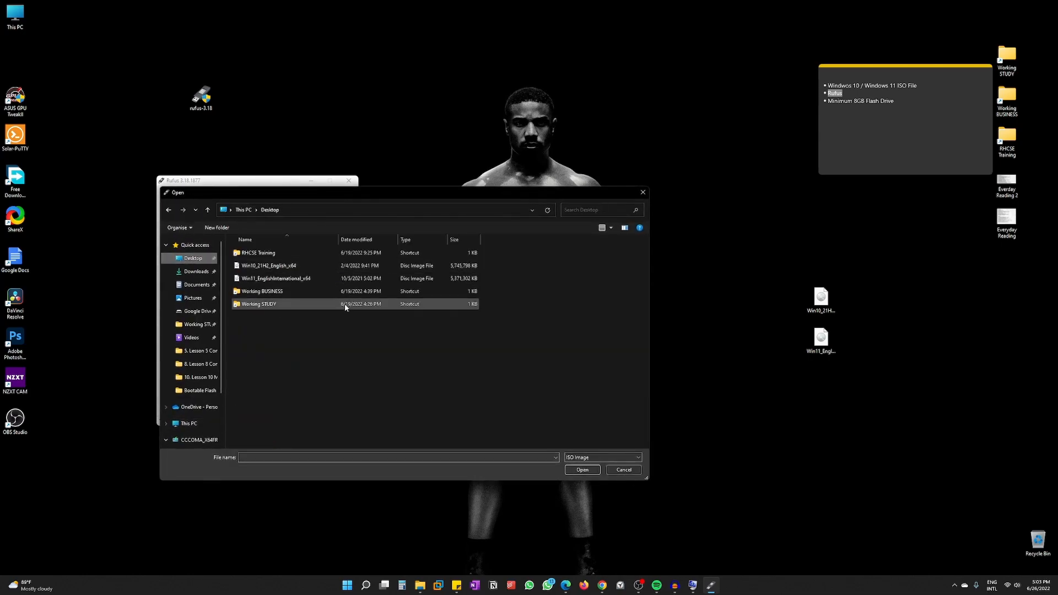
left_click_drag(328, 193, 624, 179)
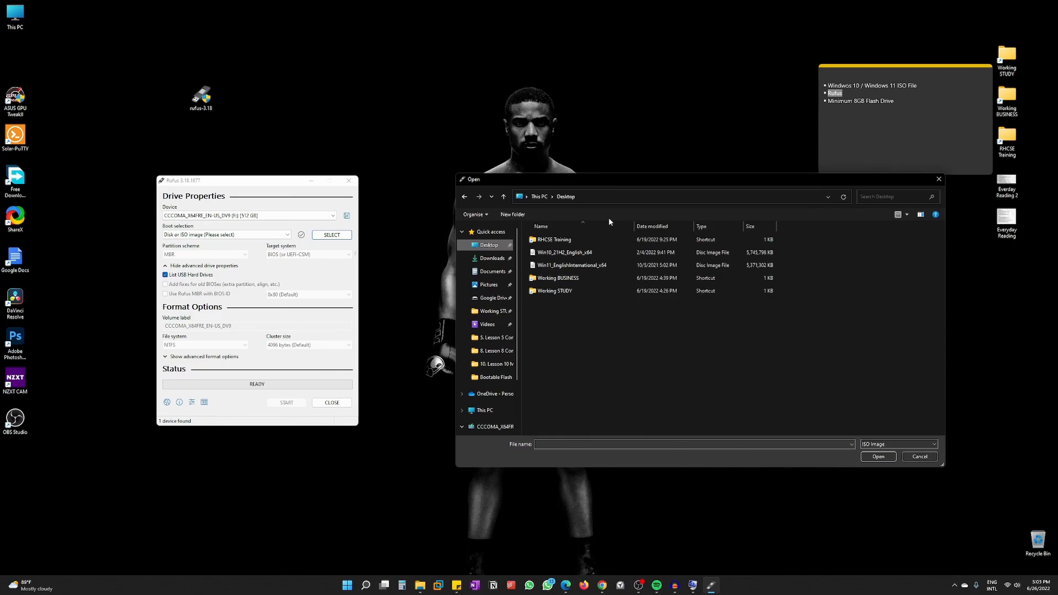
left_click(564, 254)
left_click(879, 457)
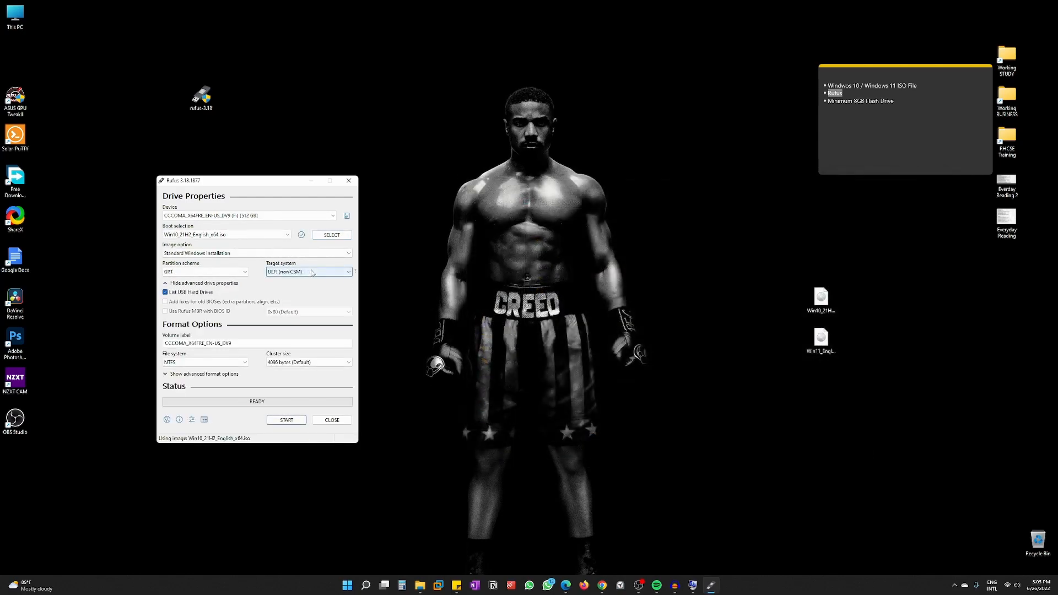
Set the image option to Standard Windows installation and keep GPT as the partition scheme.
left_click(177, 254)
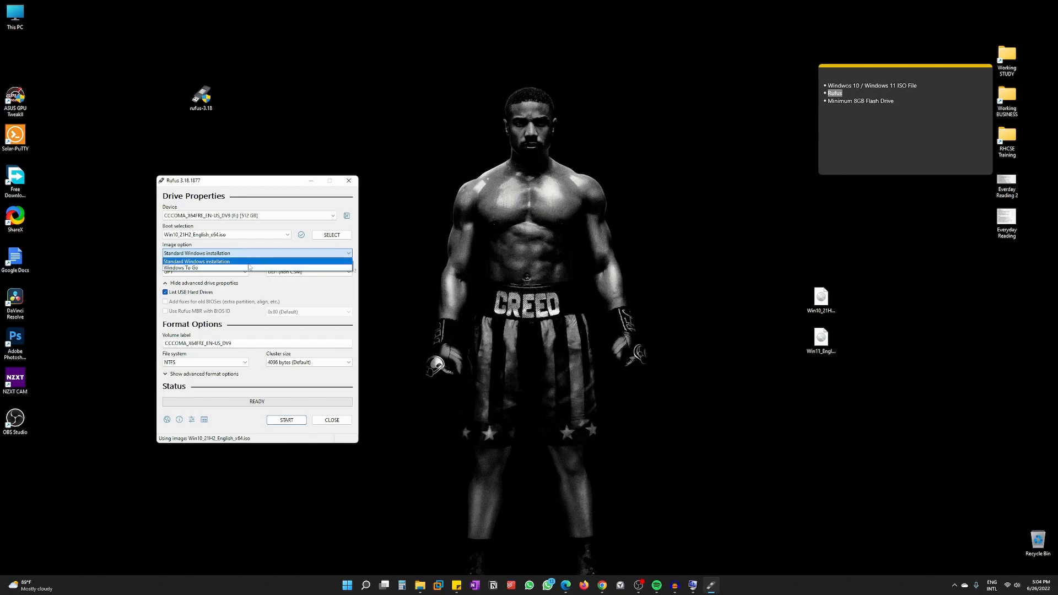
left_click(175, 263)
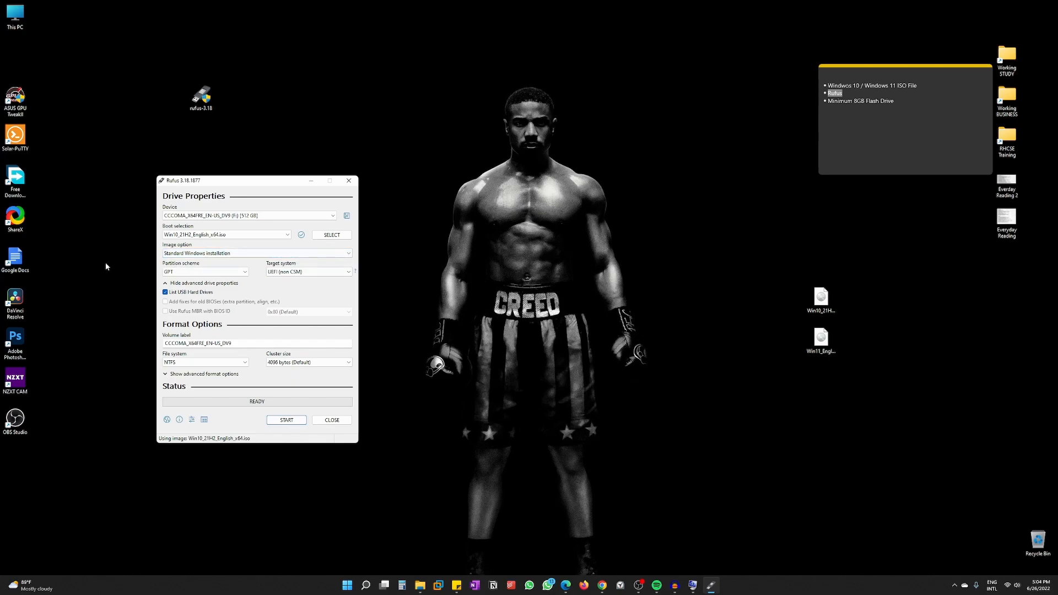
left_click(191, 273)
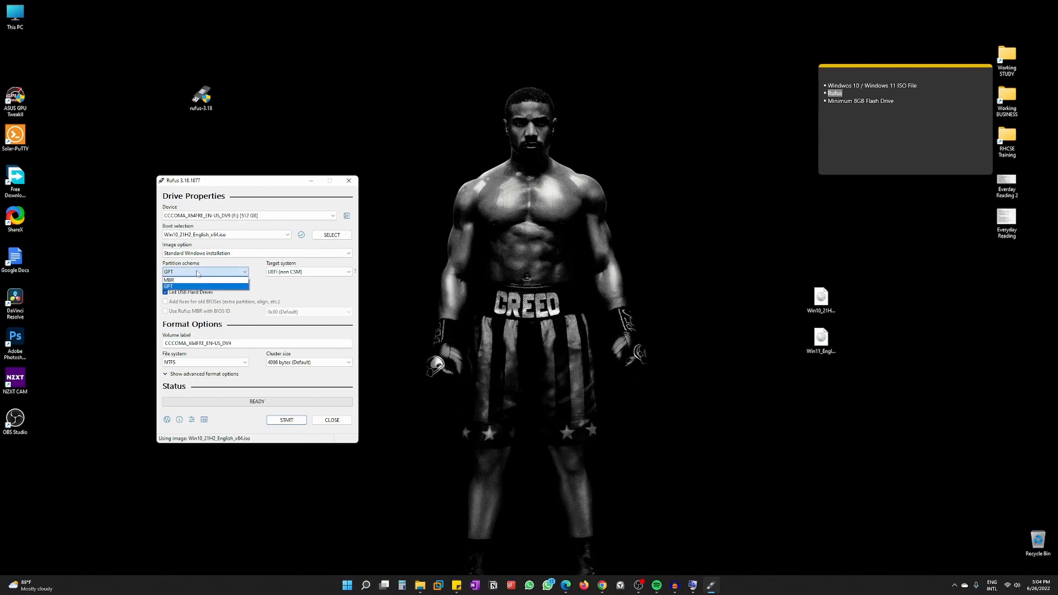
left_click(240, 273)
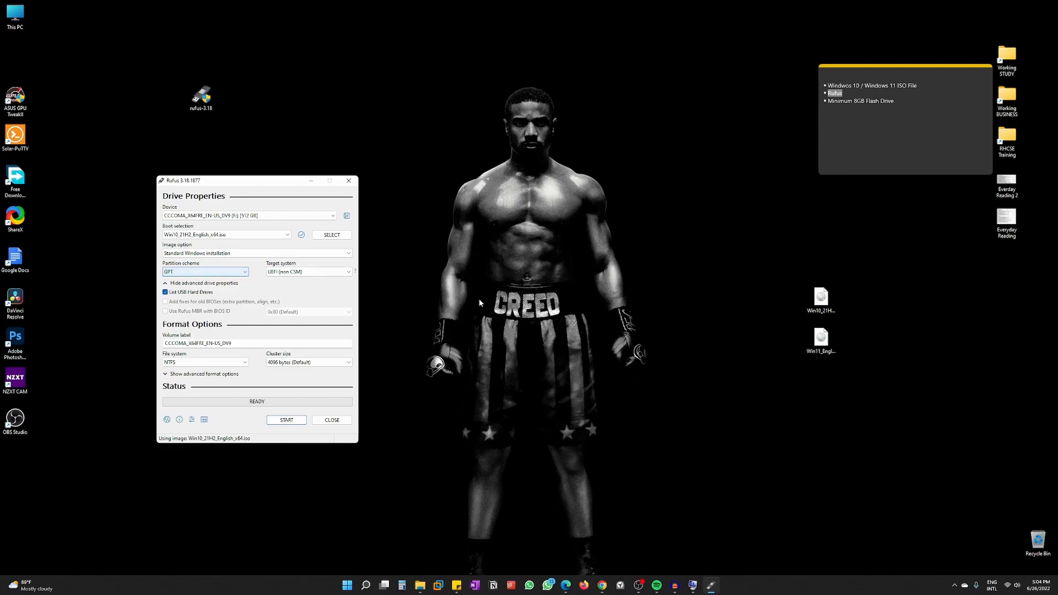
Check the computer's BIOS Mode in System Information and move that window aside to uncover Rufus.
left_click(693, 589)
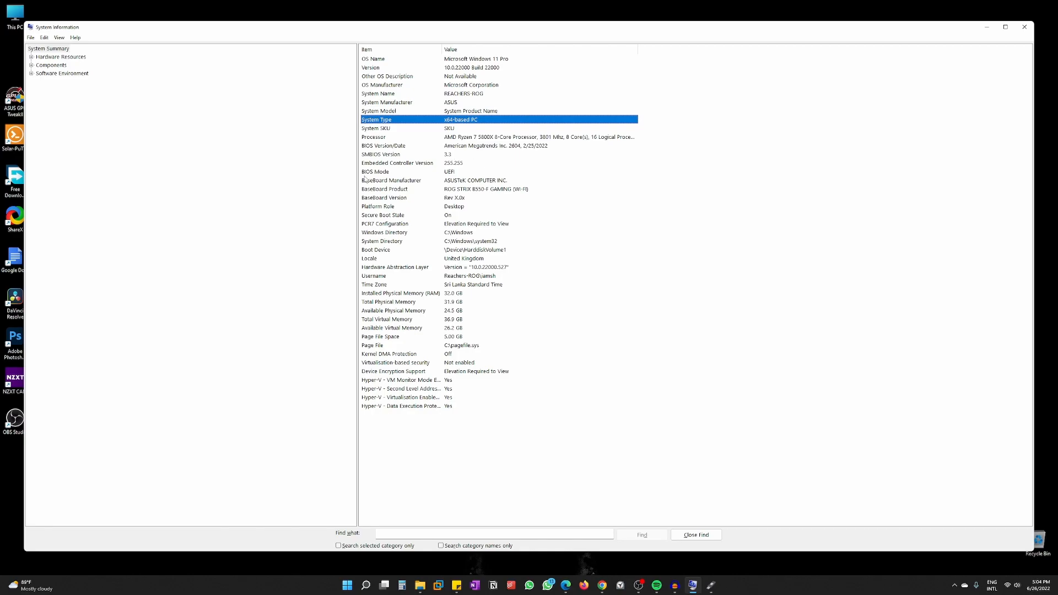
left_click(449, 175)
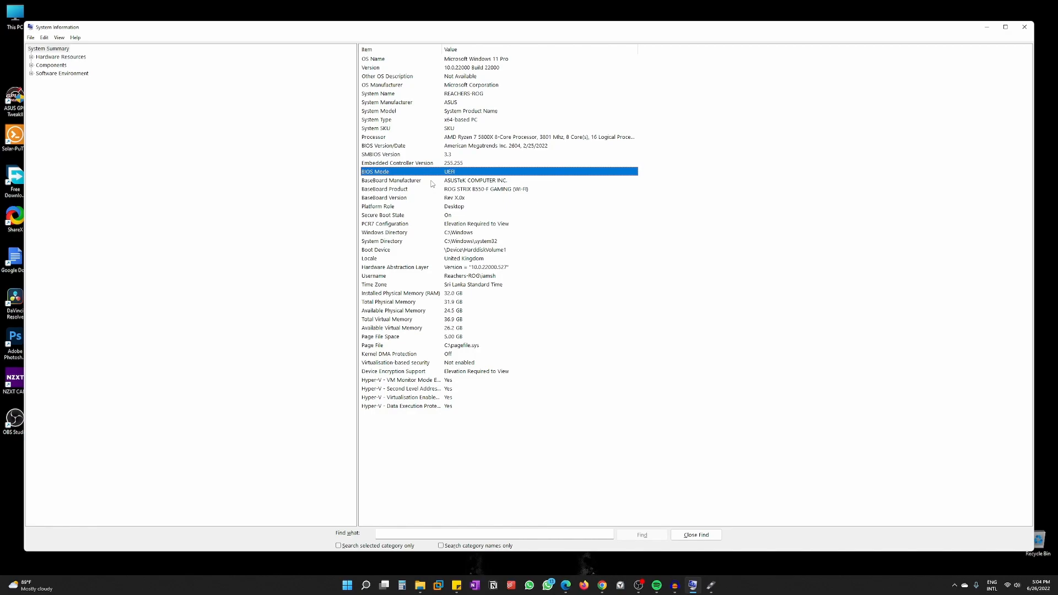
left_click_drag(256, 31, 505, 51)
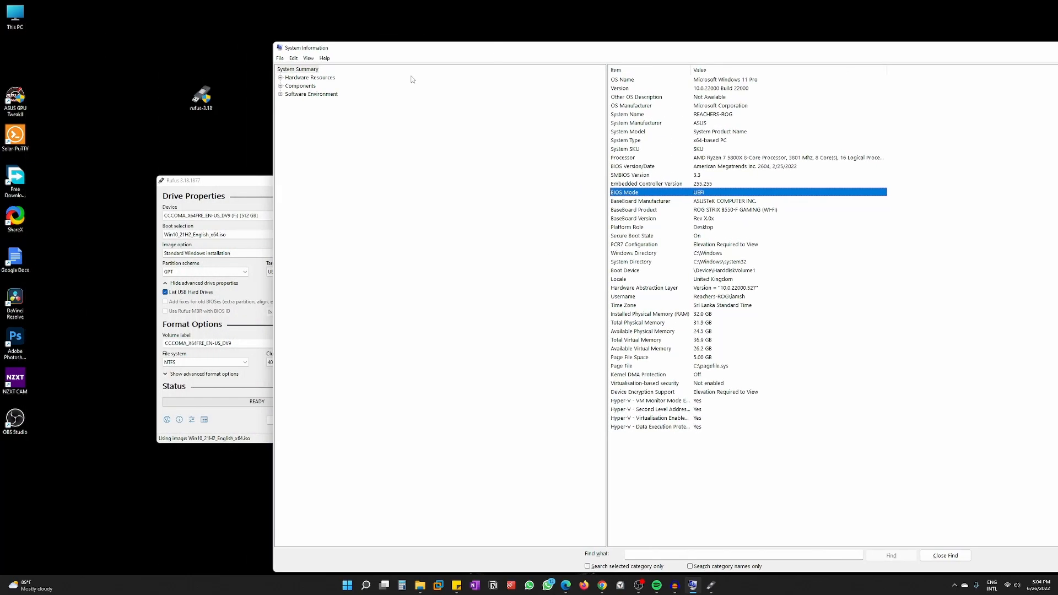
Select GPT as the partition scheme in Rufus to match the BIOS mode and close System Information.
left_click(191, 273)
left_click(190, 287)
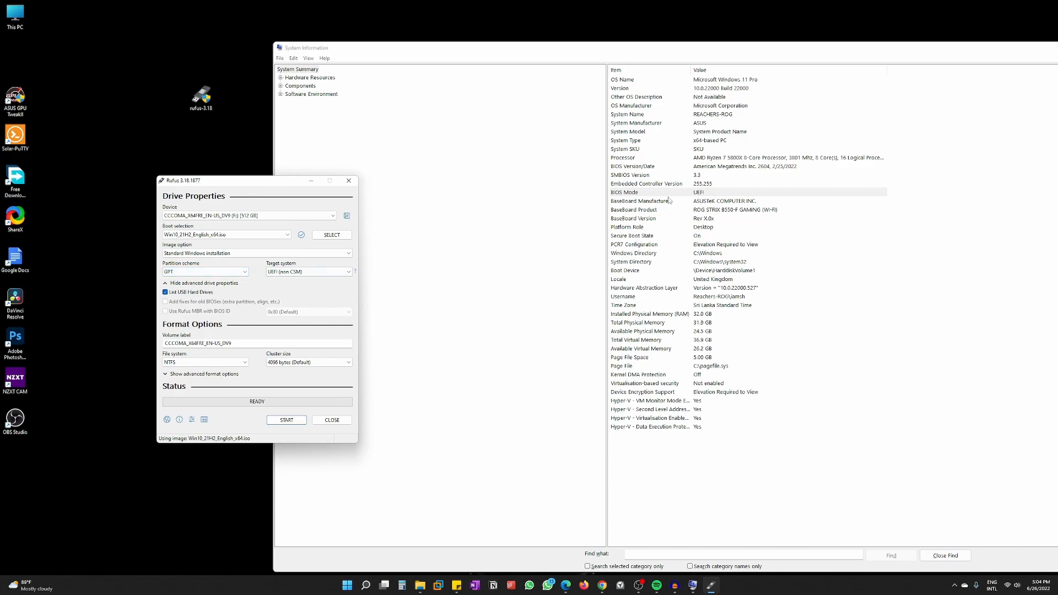
left_click(180, 272)
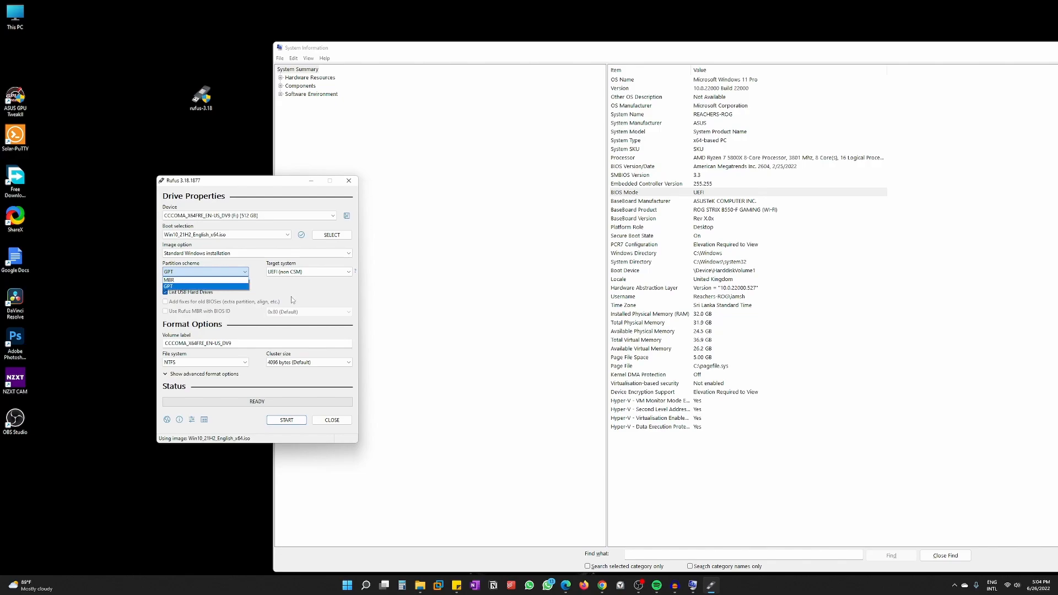
left_click_drag(844, 47, 637, 55)
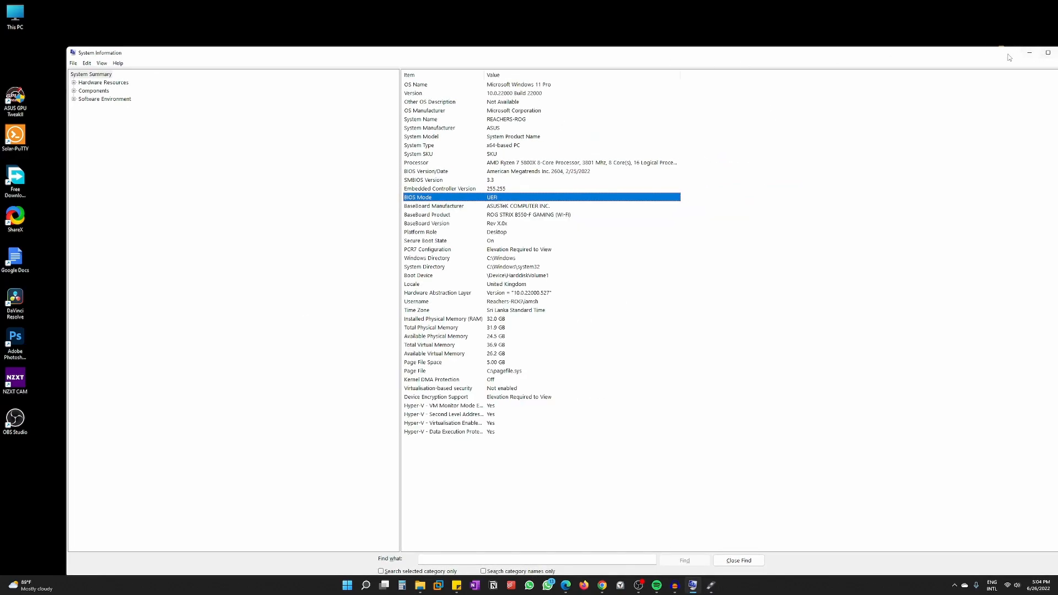
key("alt+F4")
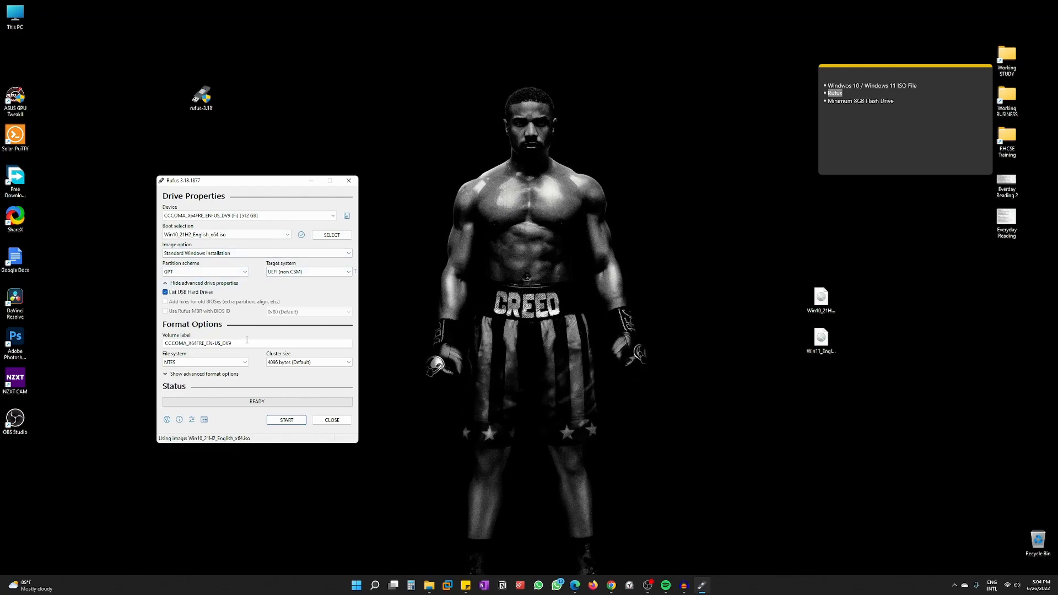
Start writing the Windows 10 image to the USB drive and accept the warning about destroying all data on it.
left_click(286, 421)
left_click(285, 312)
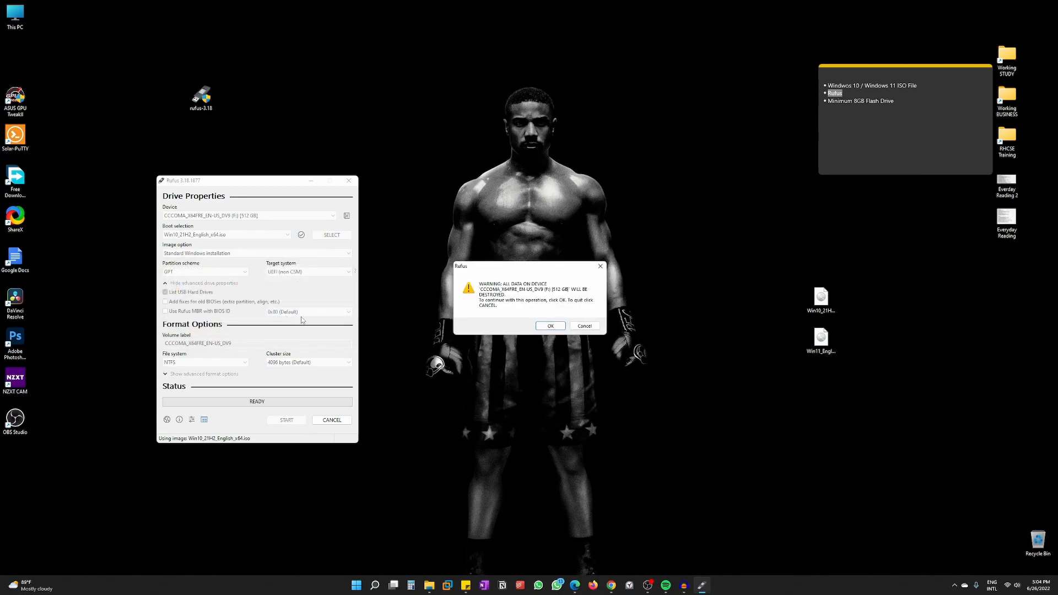
left_click_drag(477, 271, 174, 284)
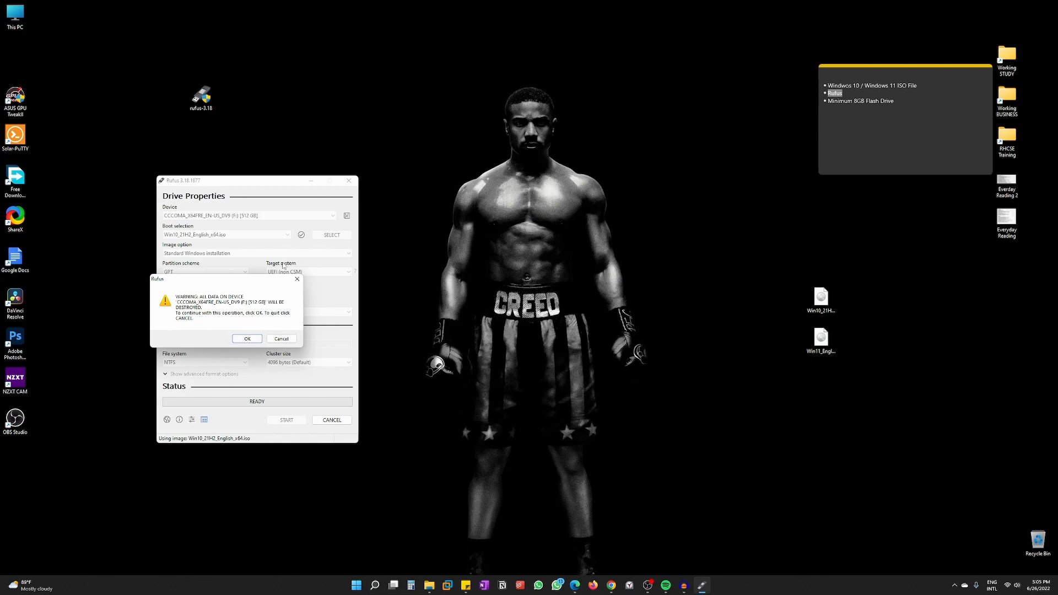
left_click(236, 341)
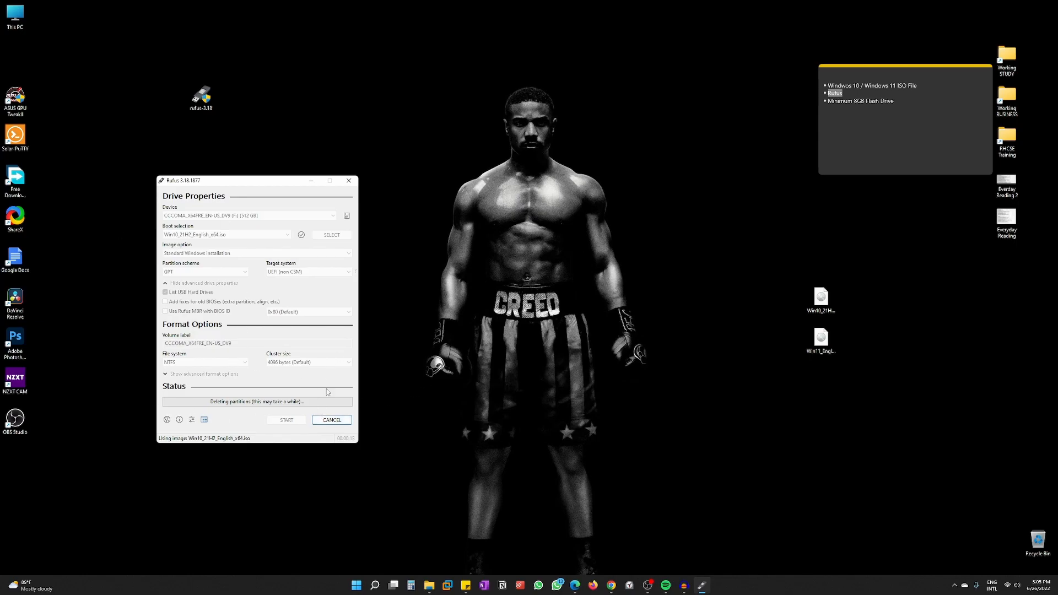
Cancel the running Windows 10 write operation, dismiss the cancellation notice and close Rufus.
left_click(332, 420)
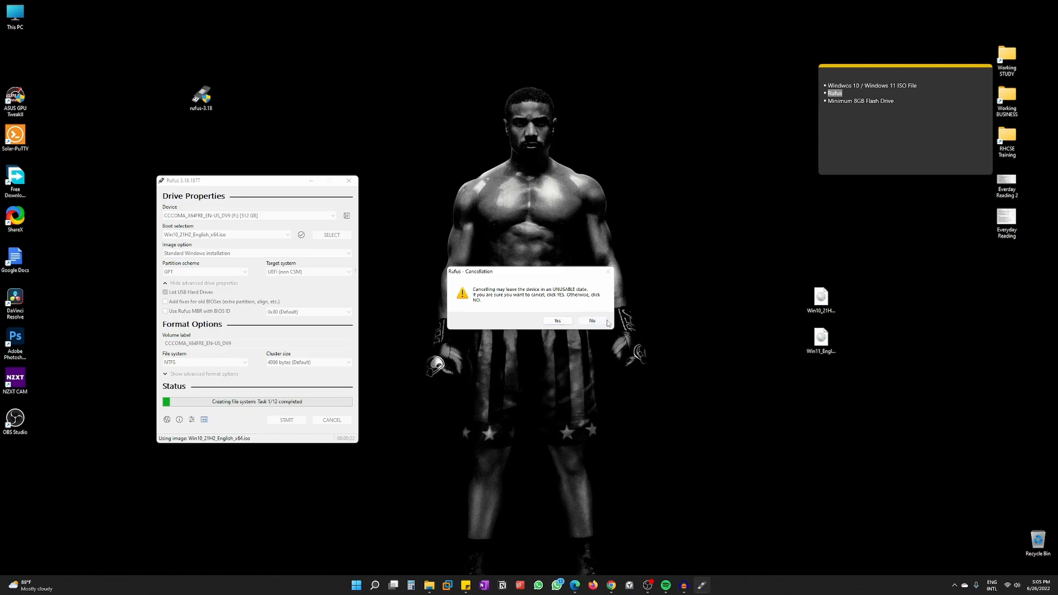
left_click(556, 321)
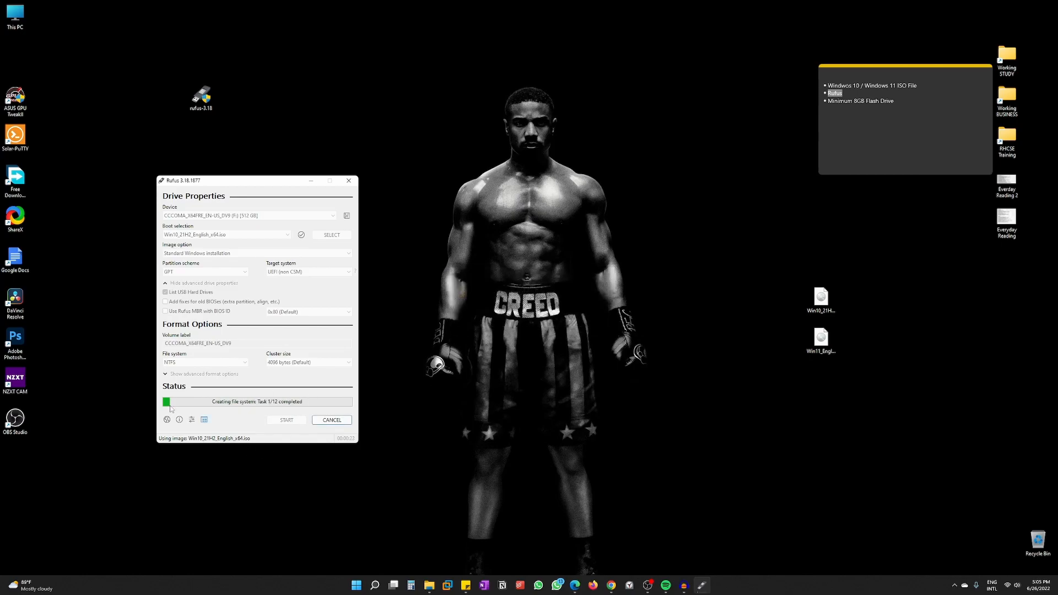
left_click(332, 420)
left_click(567, 322)
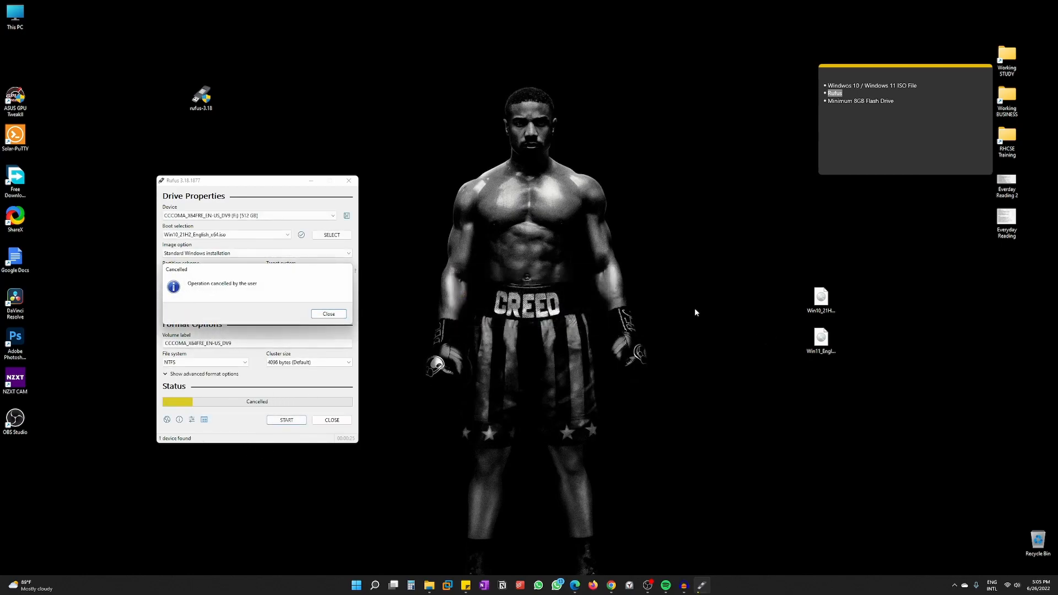
left_click(336, 313)
left_click(349, 181)
Relaunch rufus-3.18 from the desktop, refreshing the desktop and checking the hidden background apps between launches.
double_click(202, 97)
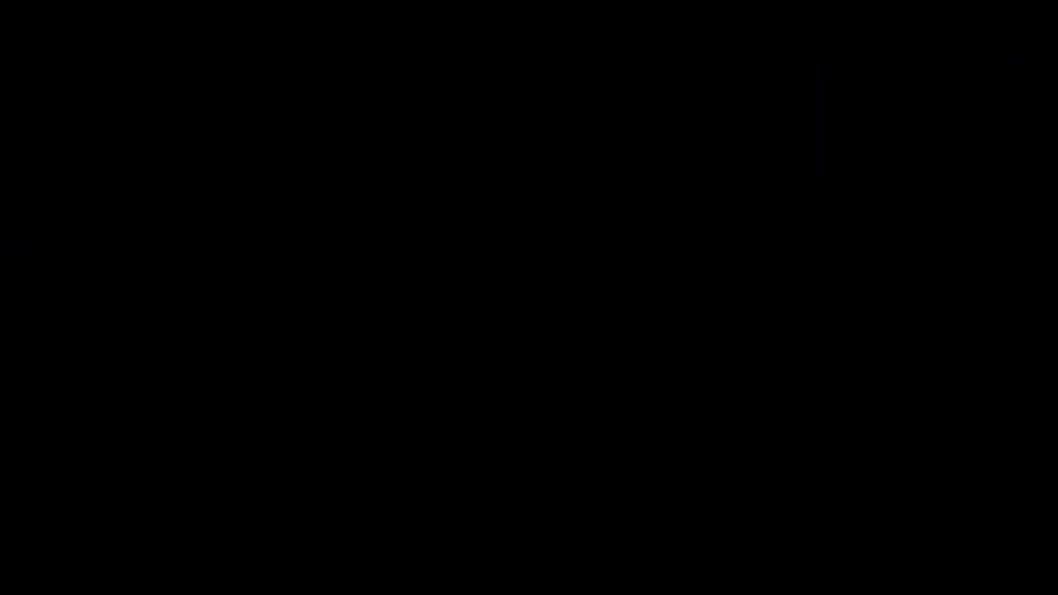
right_click(302, 266)
left_click(325, 304)
left_click(954, 585)
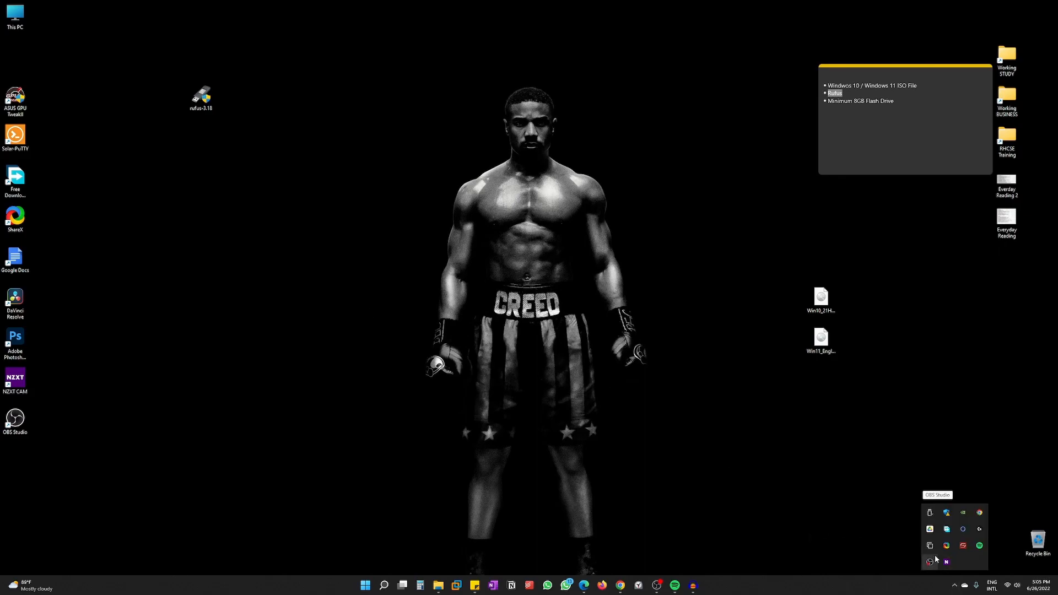
left_click(341, 268)
right_click(342, 273)
left_click(345, 306)
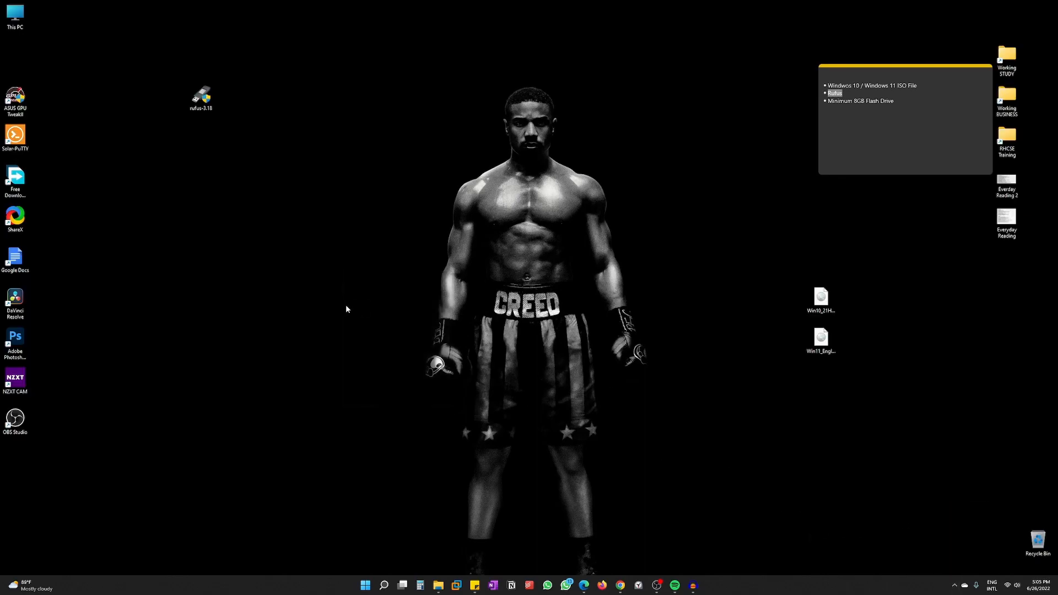
double_click(202, 97)
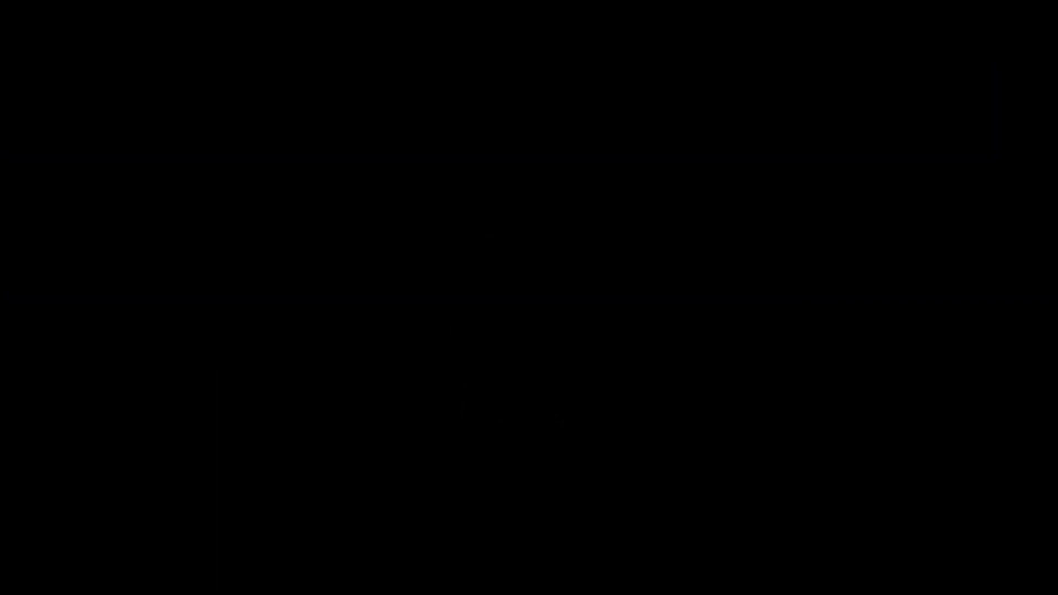
key("super")
type("task")
key("Return")
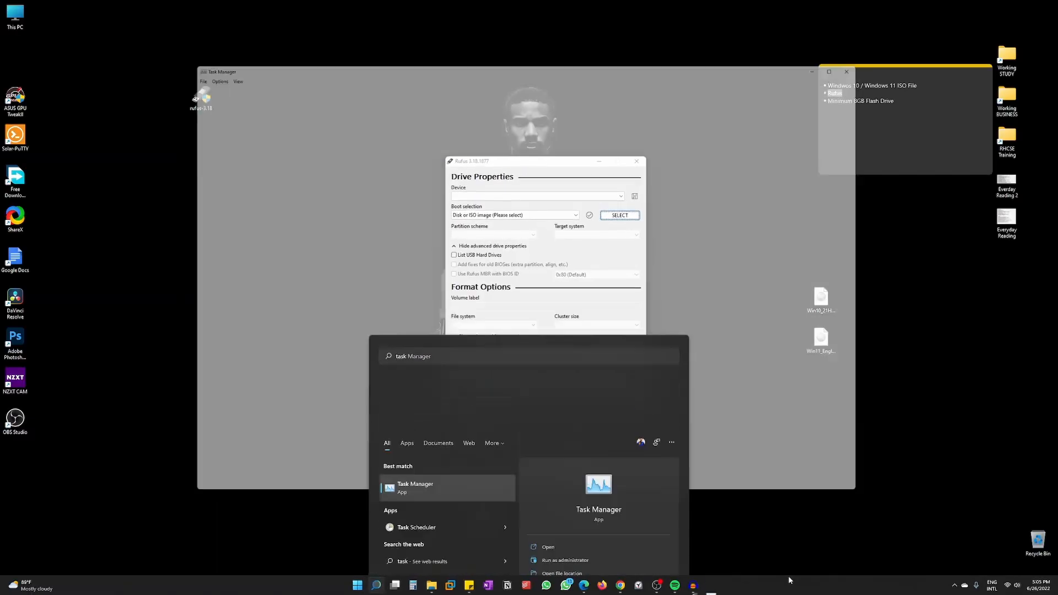
left_click(876, 55)
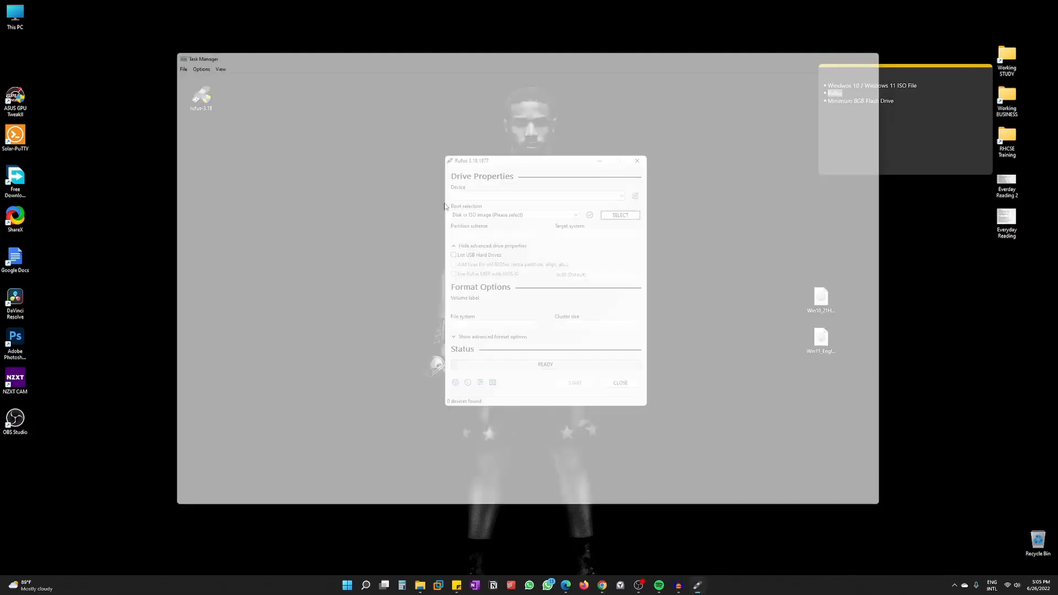
Move the Rufus window clear of the desktop's centre and enable the listing of USB hard drives.
left_click_drag(481, 161, 190, 211)
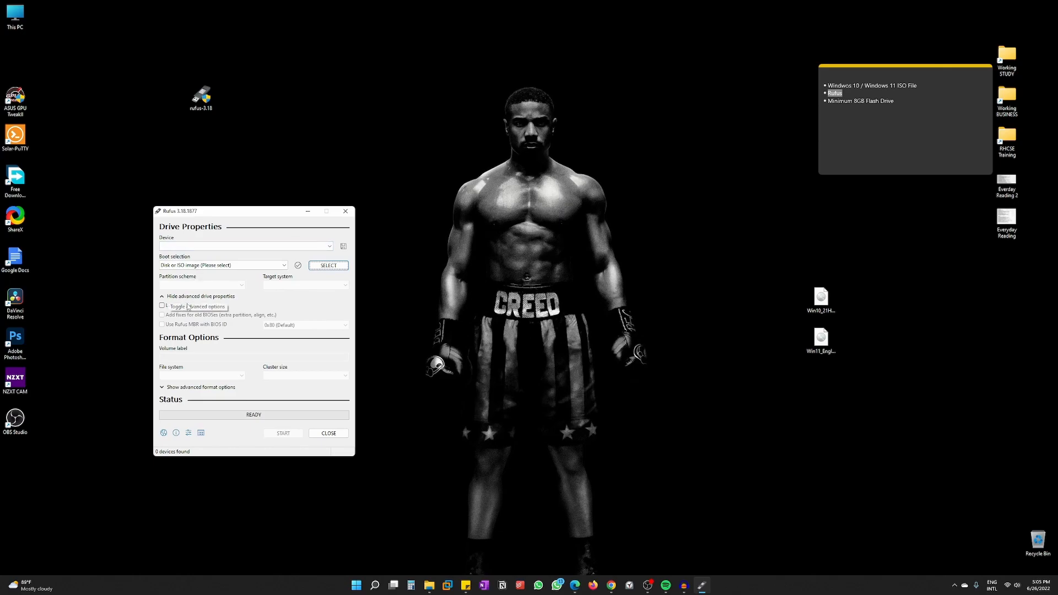
left_click(240, 245)
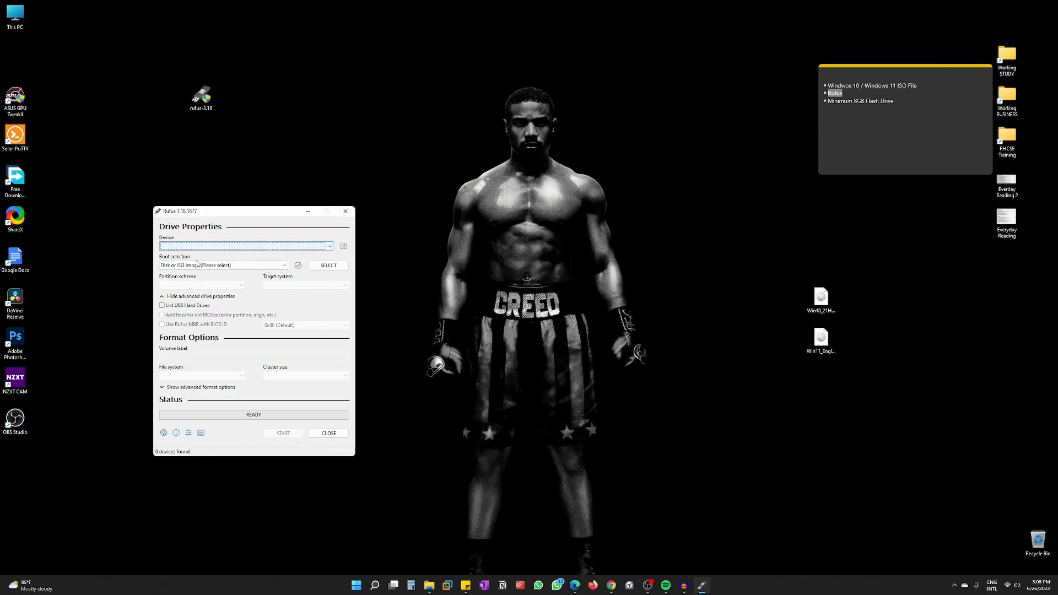
left_click(162, 306)
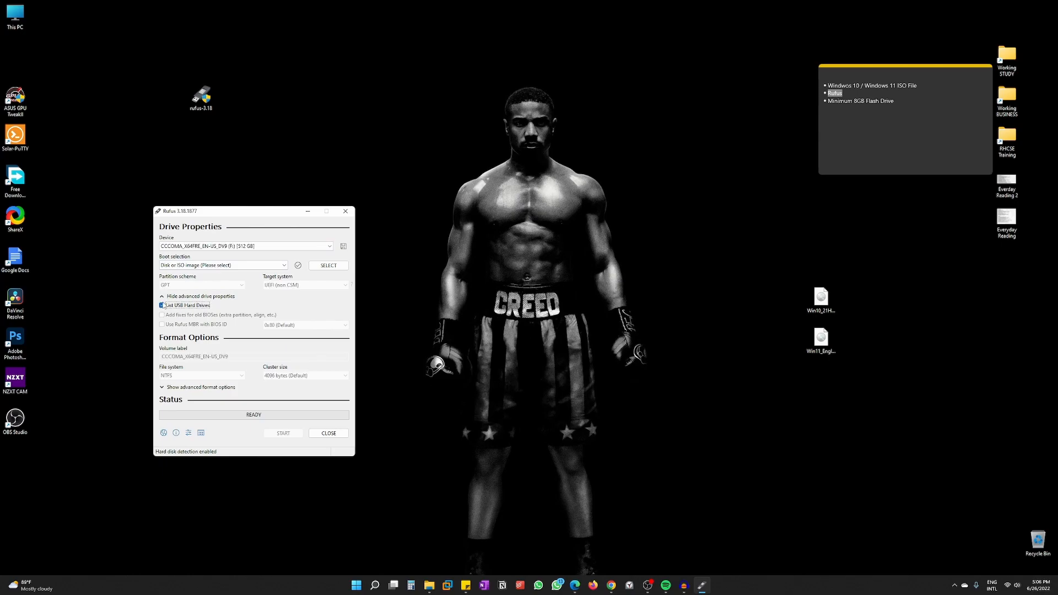
Load the Win11_EnglishInternational_x64 disc image from the Desktop as the boot selection.
left_click(328, 265)
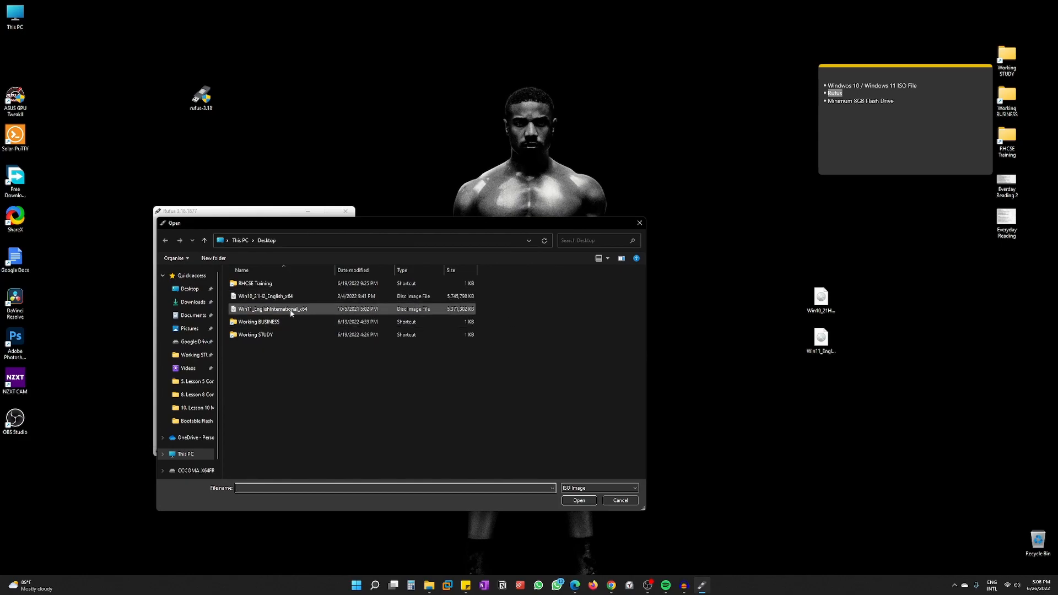
left_click_drag(246, 231, 502, 207)
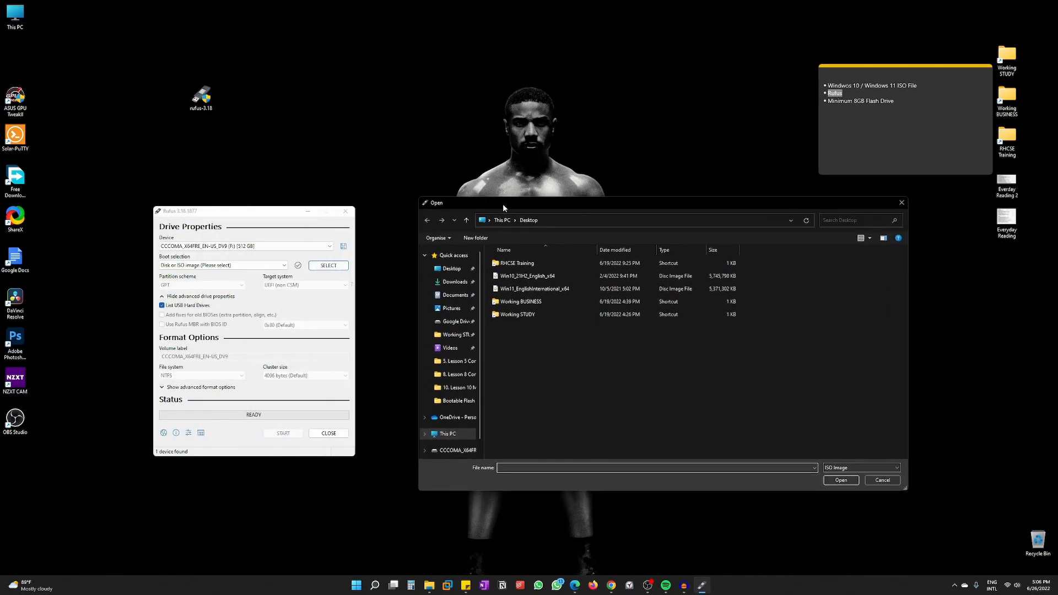
double_click(523, 290)
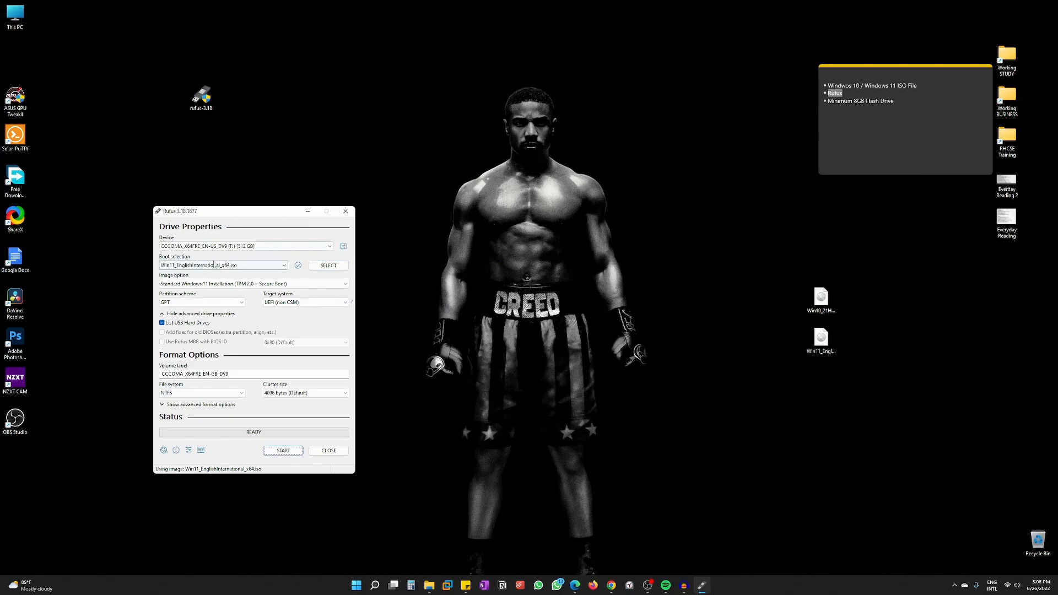
Dismiss the second-instance error and set Standard Windows 11 Installation (TPM 2.0 + Secure Boot) as the image option, keeping GPT as the partition scheme.
left_click(193, 247)
left_click(178, 269)
left_click(172, 285)
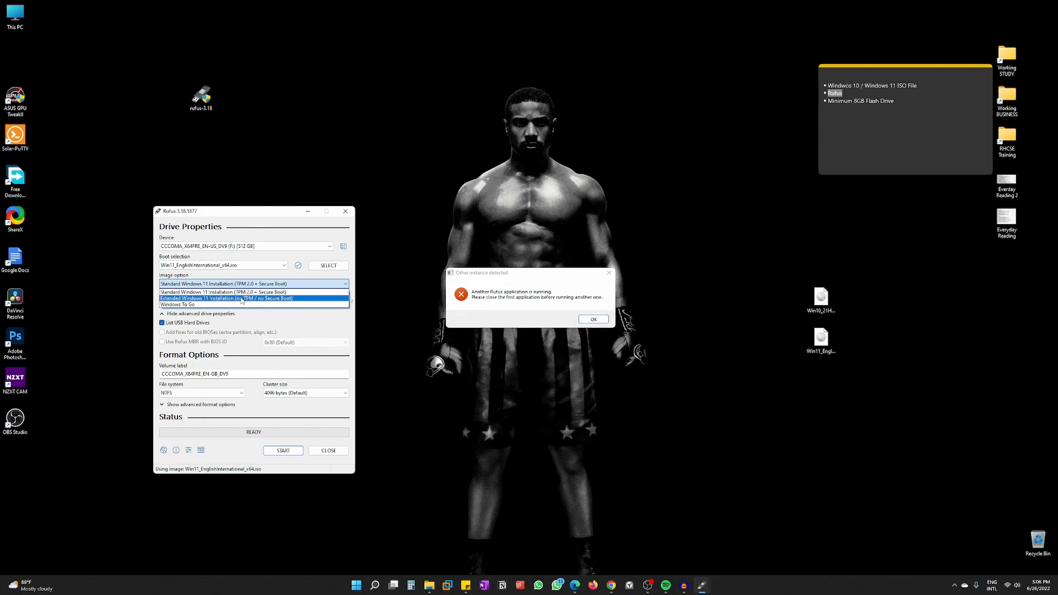
left_click(593, 318)
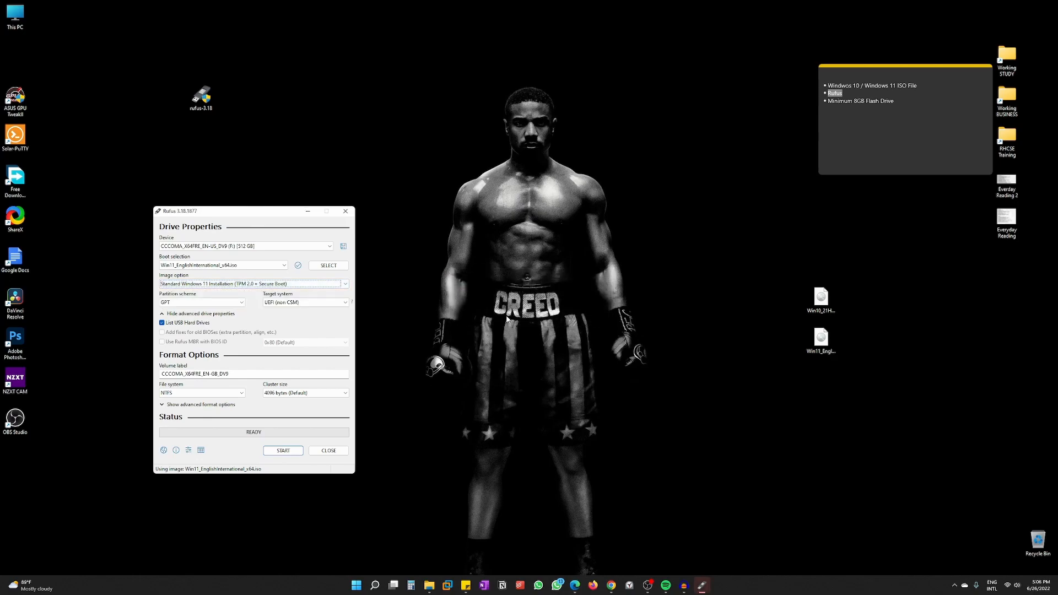
left_click(214, 286)
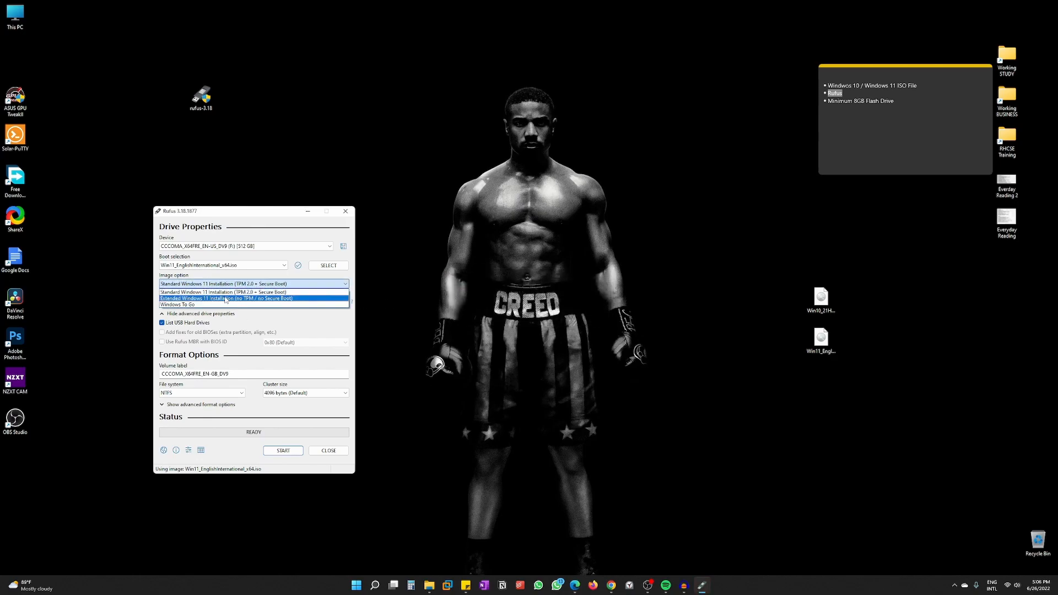
left_click(258, 293)
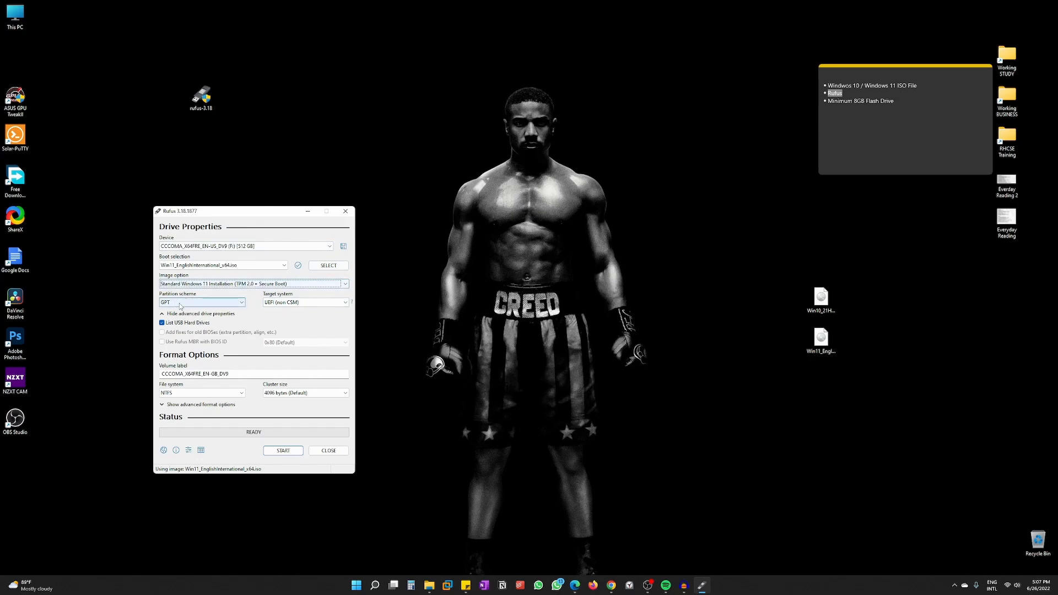
left_click(218, 303)
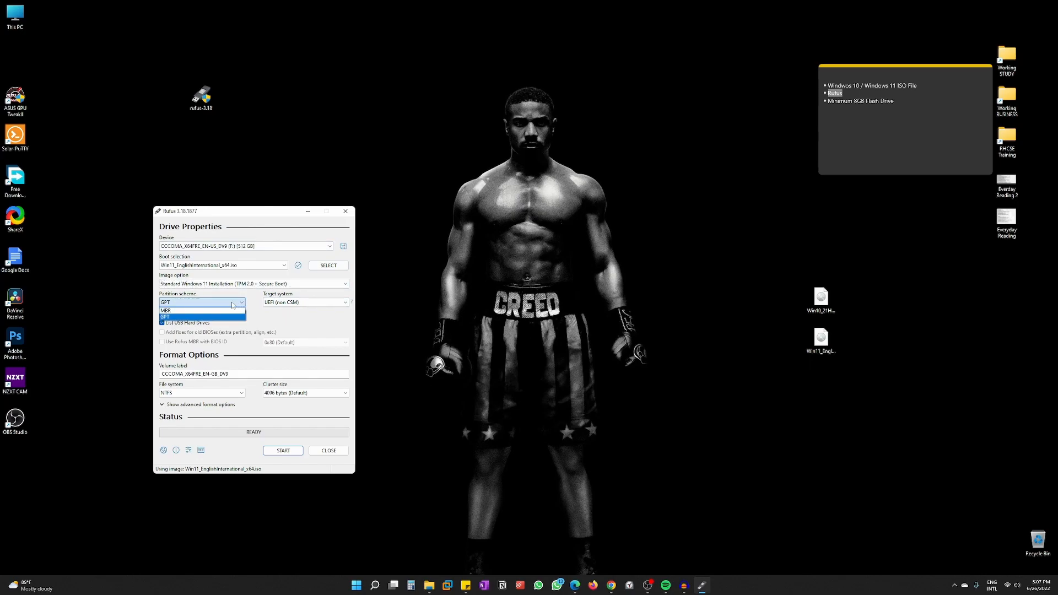
left_click(219, 304)
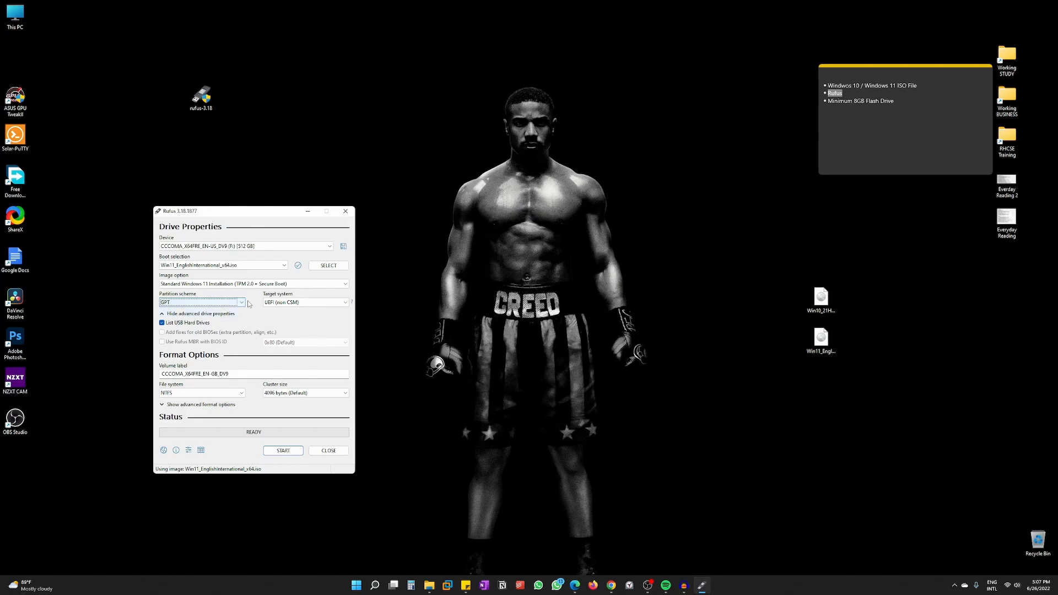
Start writing the Windows 11 image to the USB drive and accept the data-loss warning.
left_click(283, 450)
left_click(560, 327)
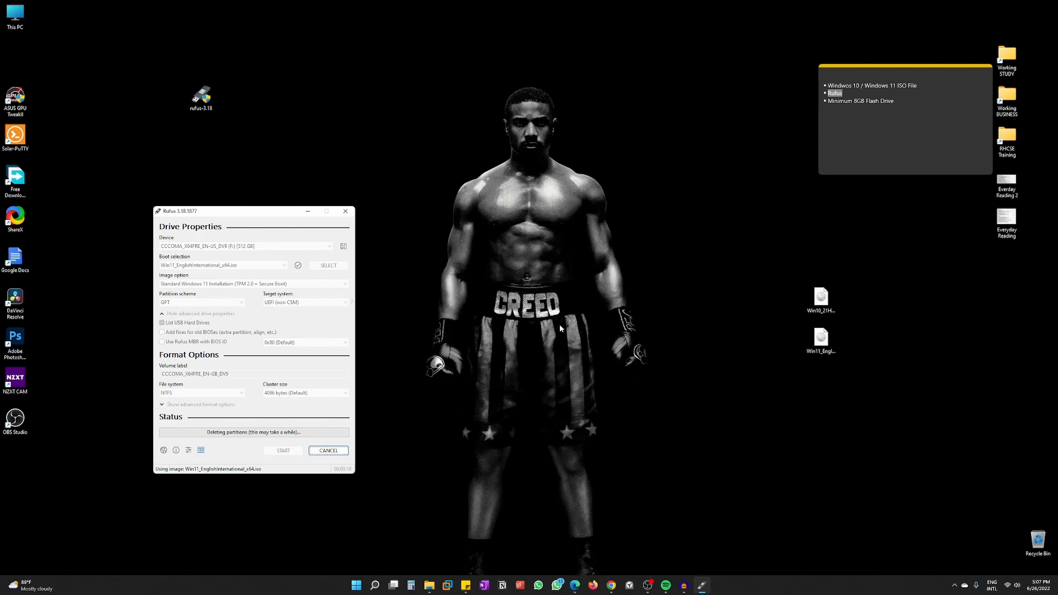
Cancel the running Windows 11 write operation and confirm the cancellation.
left_click(337, 451)
left_click(537, 341)
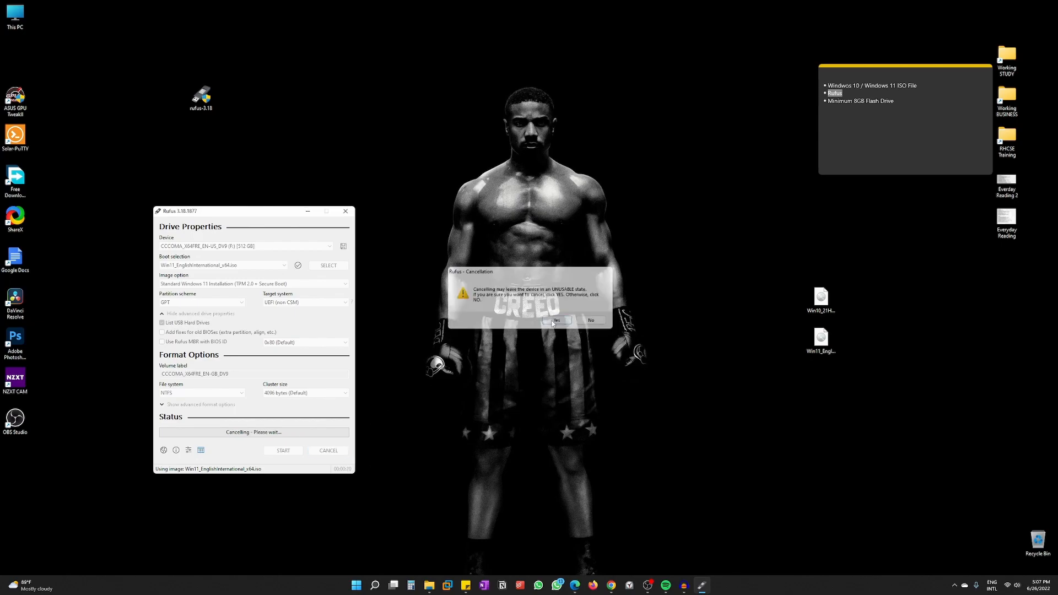
mouse_move(701, 588)
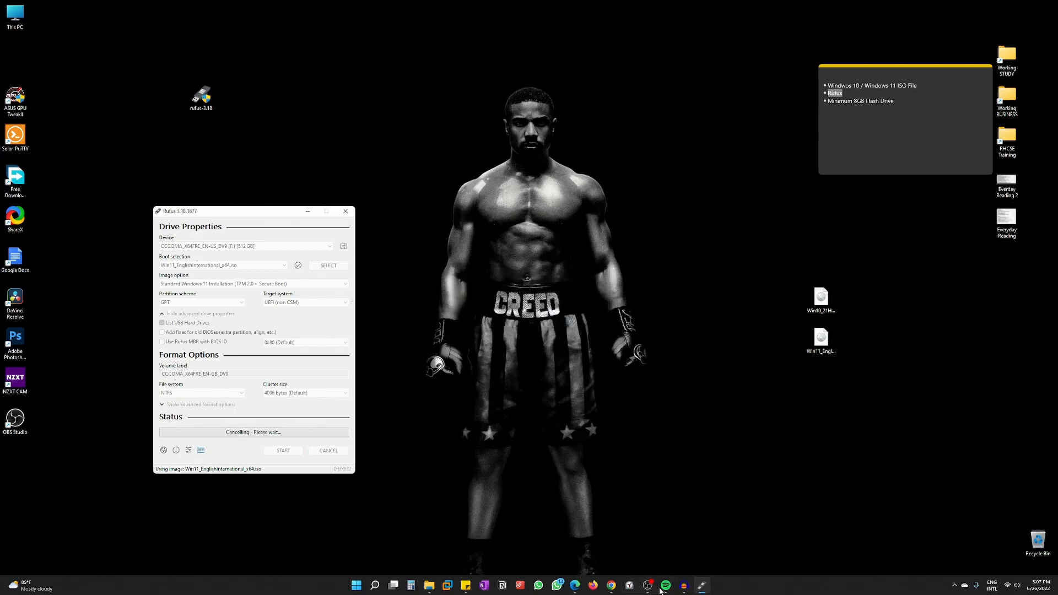